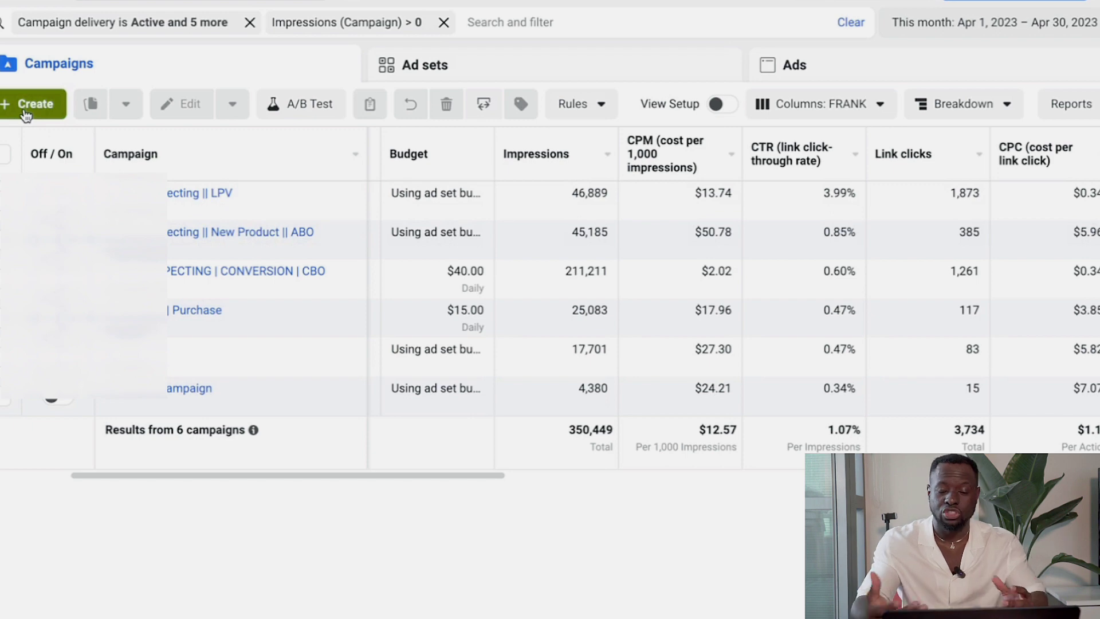
Create a new campaign with the Sales objective and continue to the sales setup options
{"action": "left_click", "coordinate": [26, 109]}
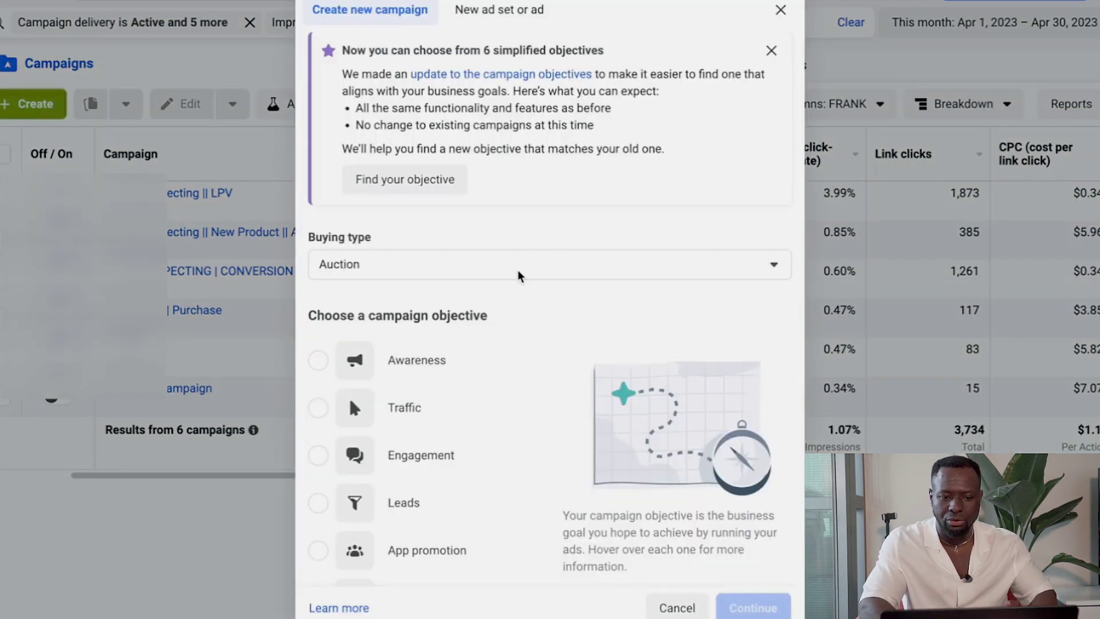
{"action": "scroll", "coordinate": [520, 276], "scroll_direction": "down", "scroll_amount": 2}
{"action": "mouse_move", "coordinate": [424, 420]}
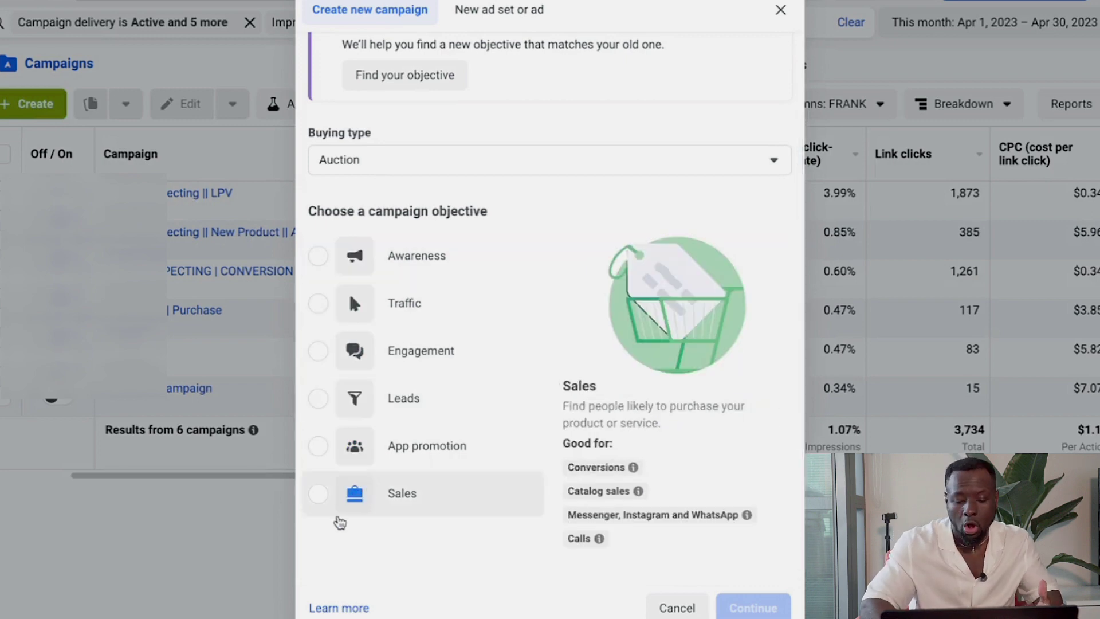
{"action": "left_click", "coordinate": [320, 496]}
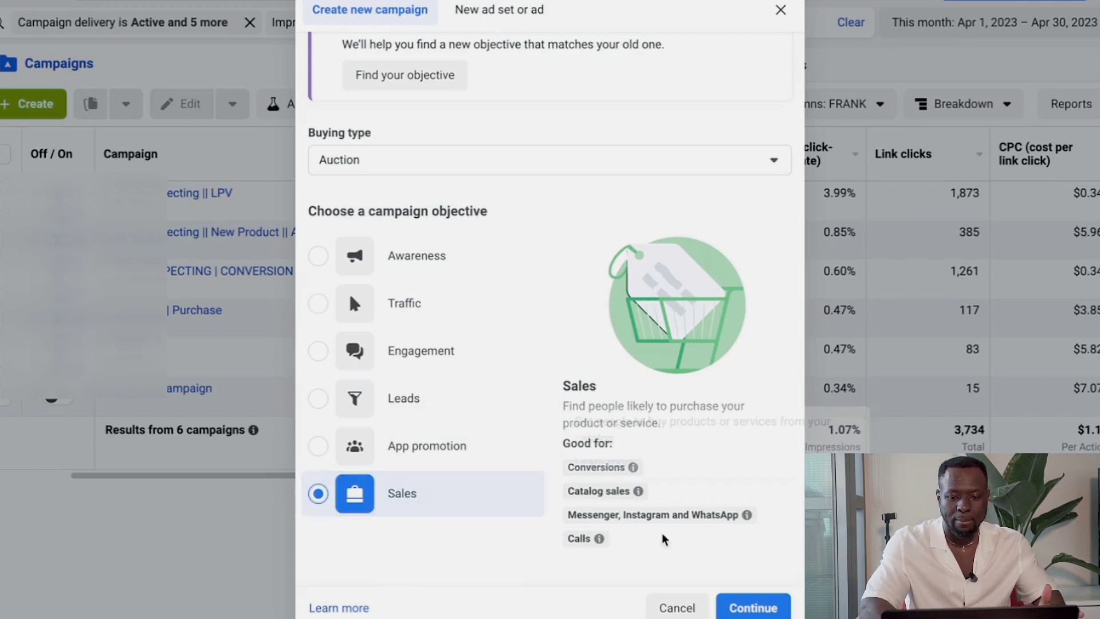
{"action": "left_click", "coordinate": [741, 606]}
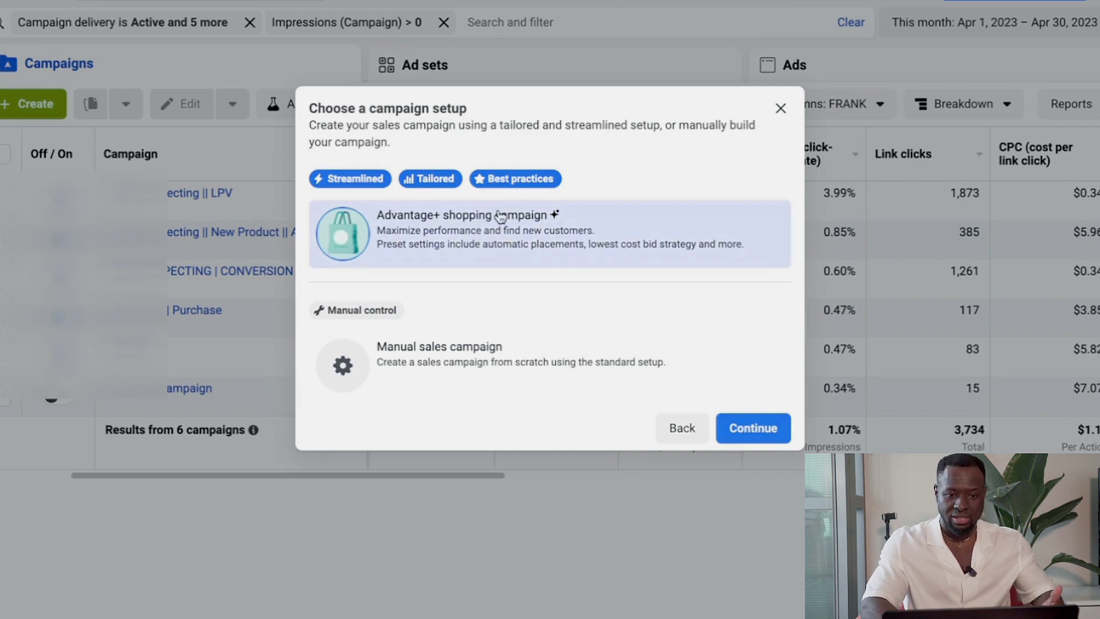
Choose Advantage+ shopping campaign and review its 04/30/2023 name and Website conversions setting
{"action": "left_click", "coordinate": [744, 437]}
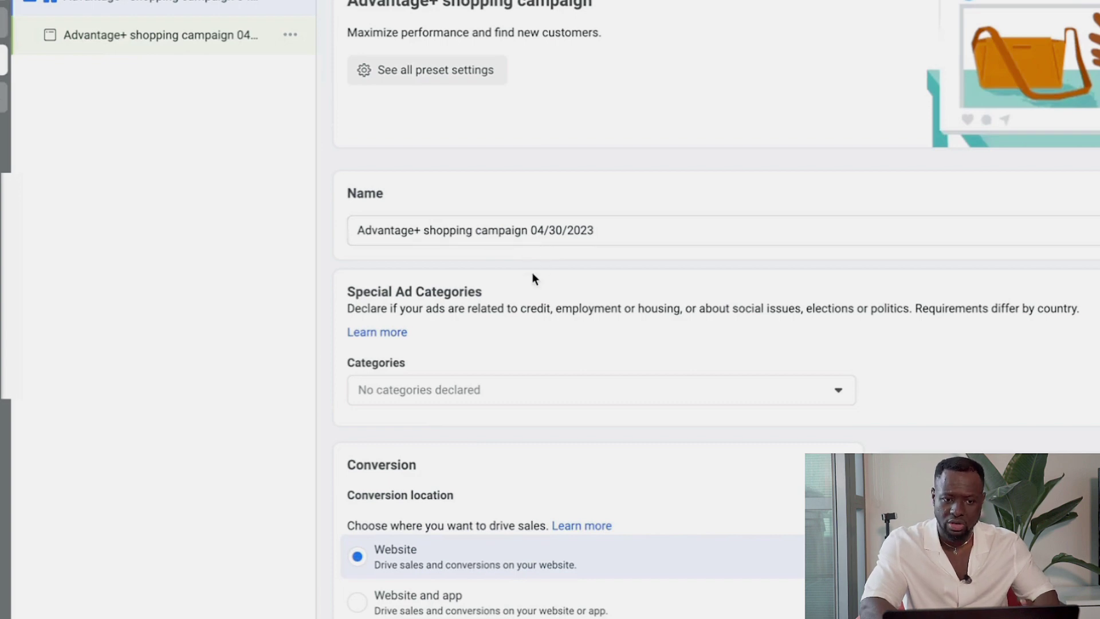
{"action": "scroll", "coordinate": [561, 280], "scroll_direction": "down", "scroll_amount": 5}
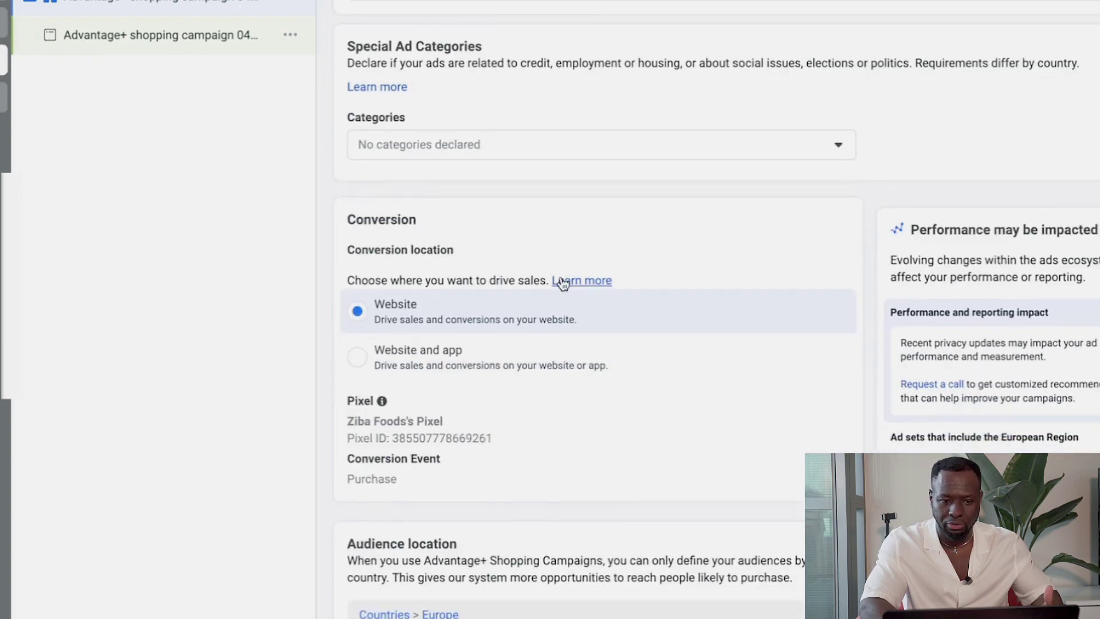
{"action": "scroll", "coordinate": [563, 283], "scroll_direction": "up", "scroll_amount": 4}
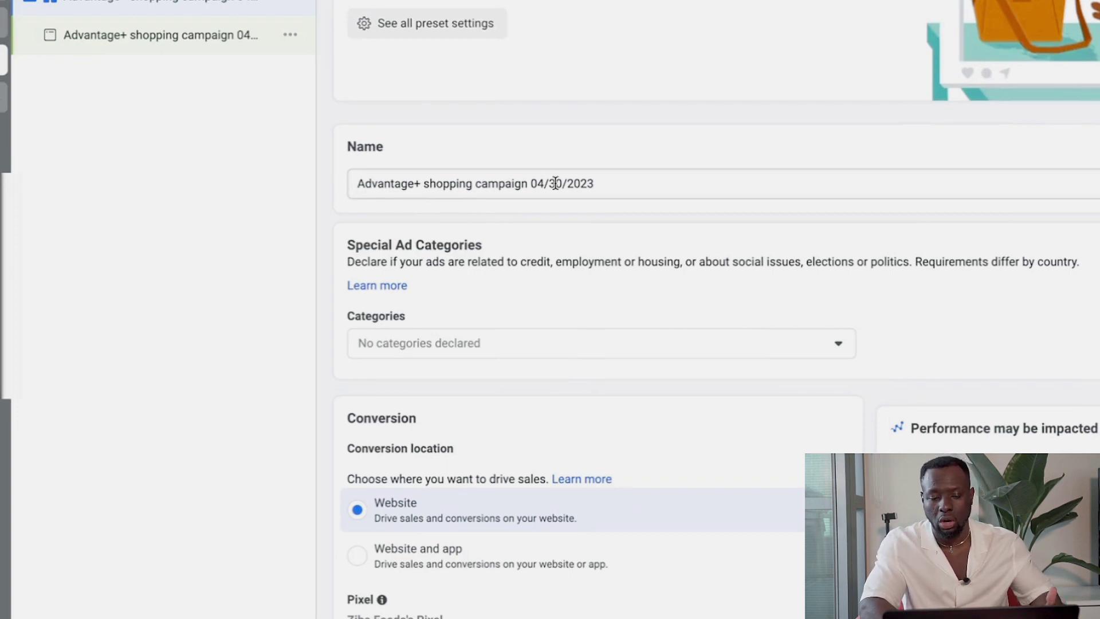
{"action": "scroll", "coordinate": [555, 183], "scroll_direction": "down", "scroll_amount": 2}
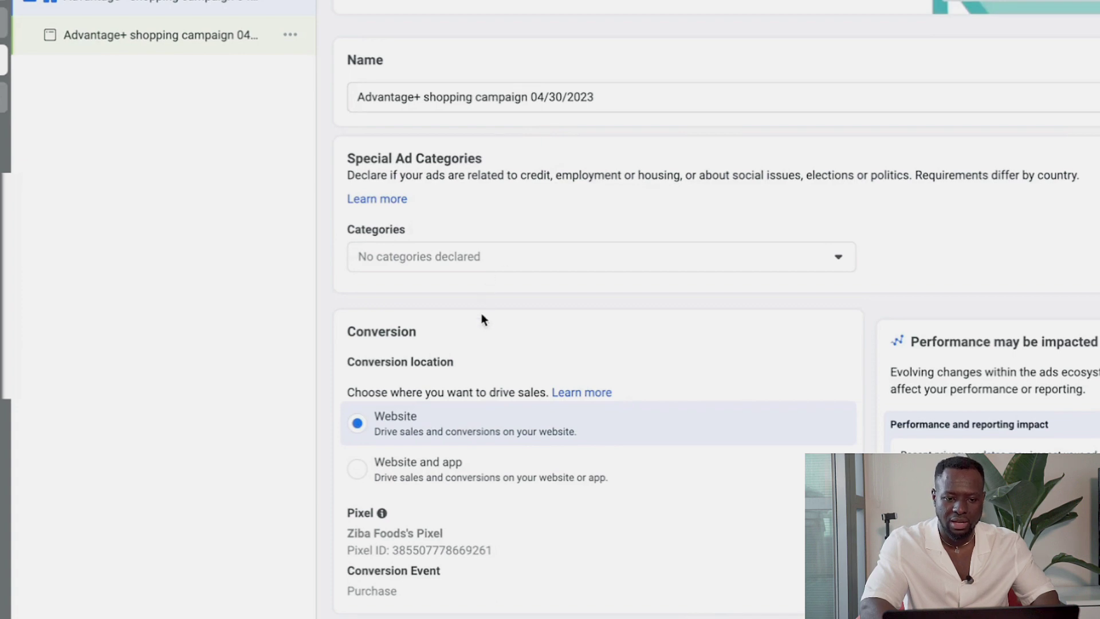
{"action": "scroll", "coordinate": [481, 320], "scroll_direction": "down", "scroll_amount": 1}
{"action": "scroll", "coordinate": [482, 321], "scroll_direction": "up", "scroll_amount": 3}
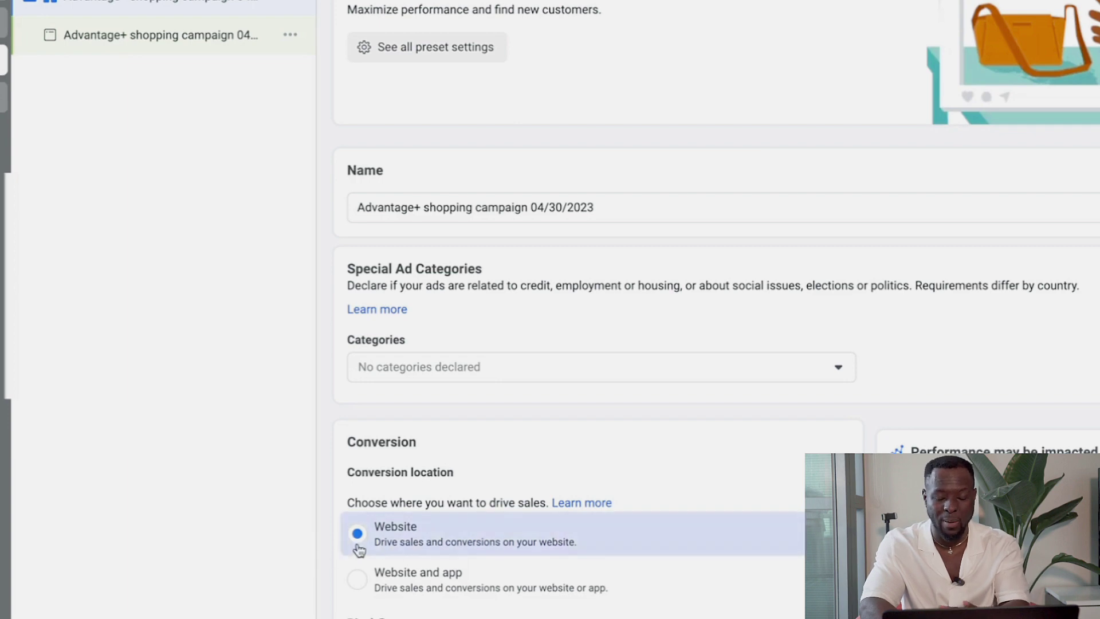
{"action": "scroll", "coordinate": [375, 545], "scroll_direction": "down", "scroll_amount": 10}
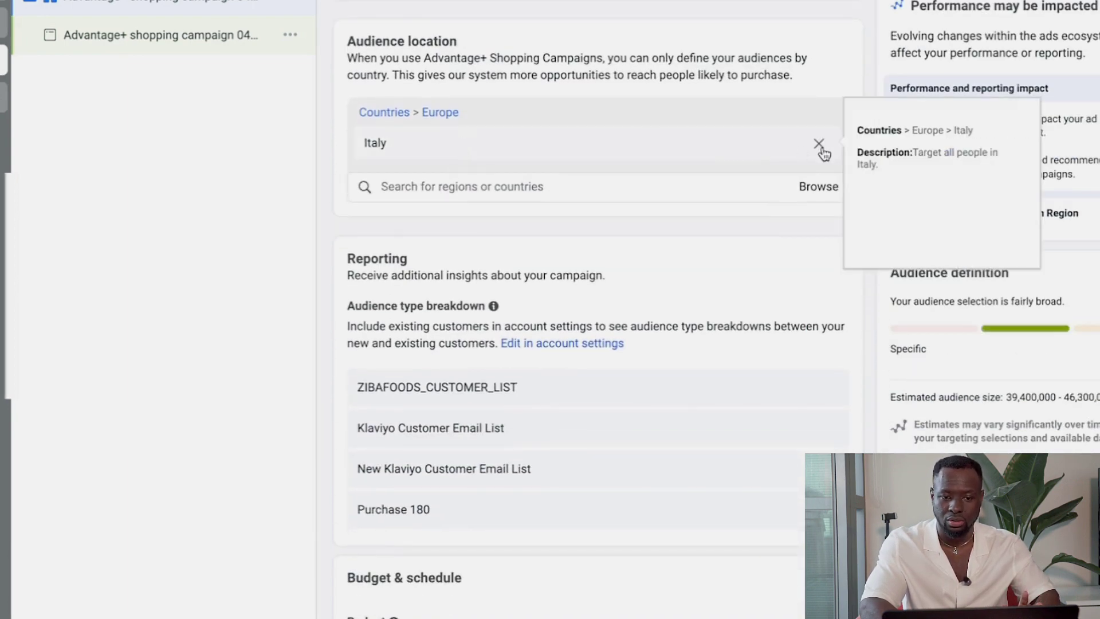
Replace Italy with United States as the audience location, found by searching 'united'
{"action": "left_click", "coordinate": [818, 143]}
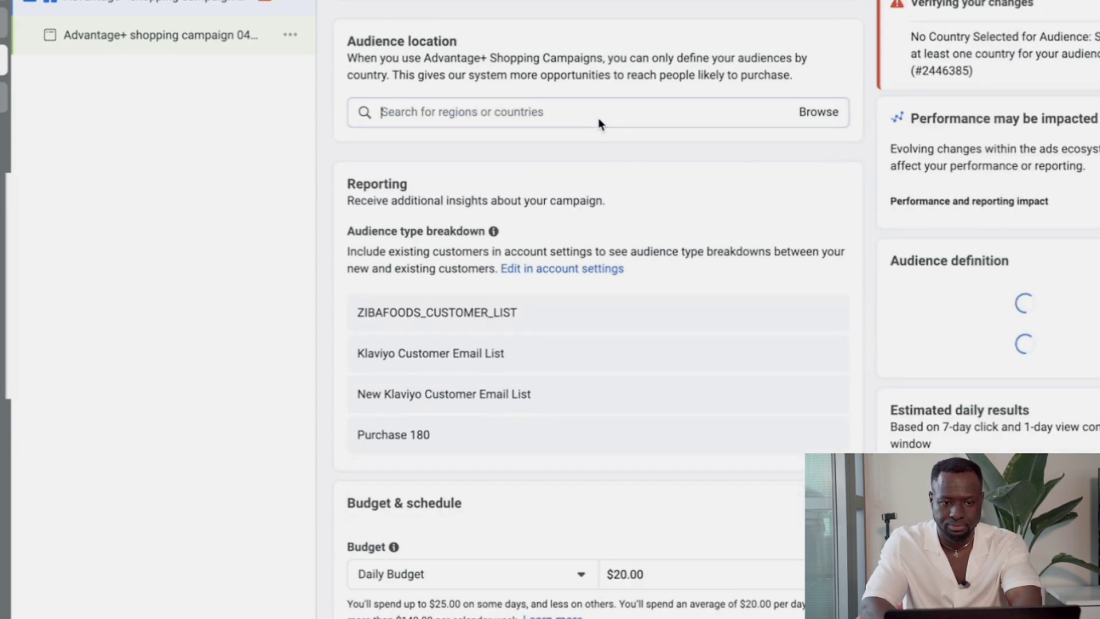
{"action": "left_click", "coordinate": [569, 118]}
{"action": "type", "text": "united"}
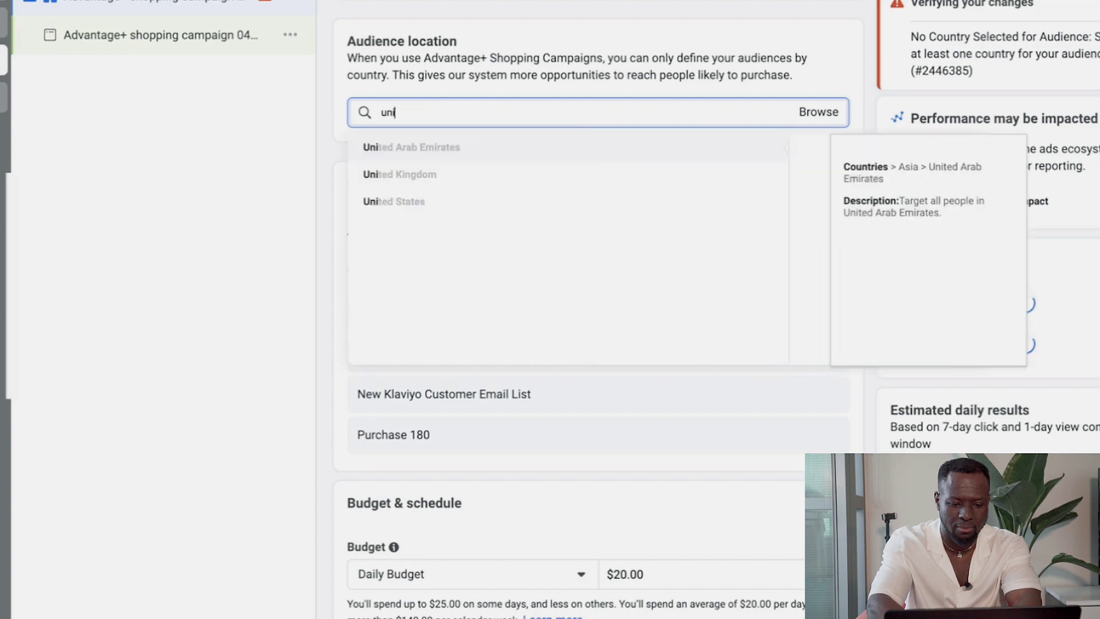
{"action": "left_click", "coordinate": [496, 212]}
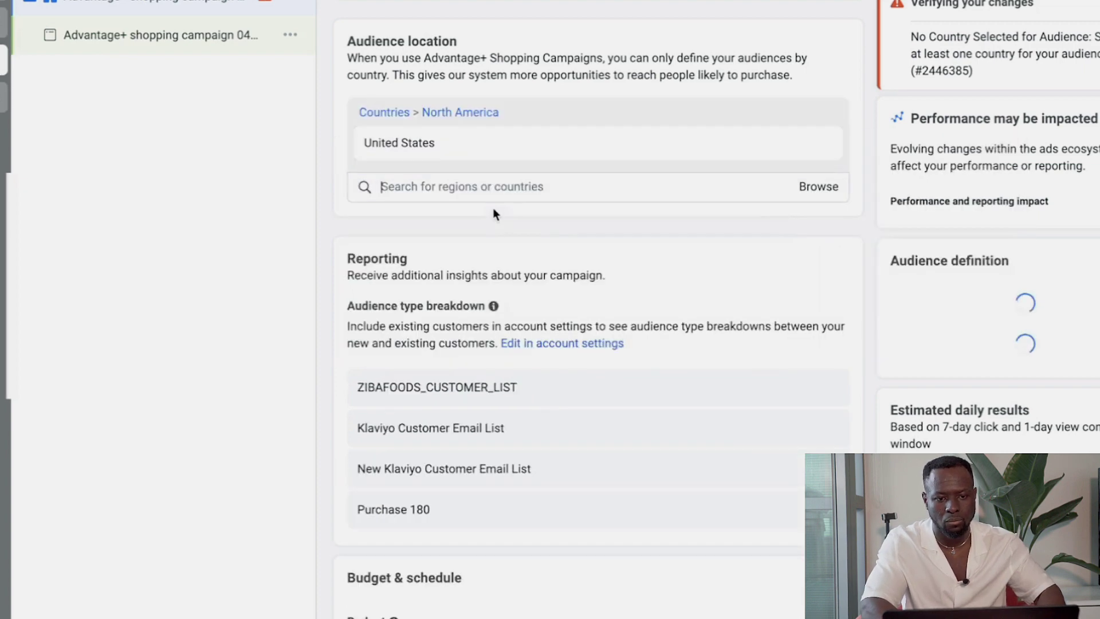
{"action": "left_click", "coordinate": [835, 232]}
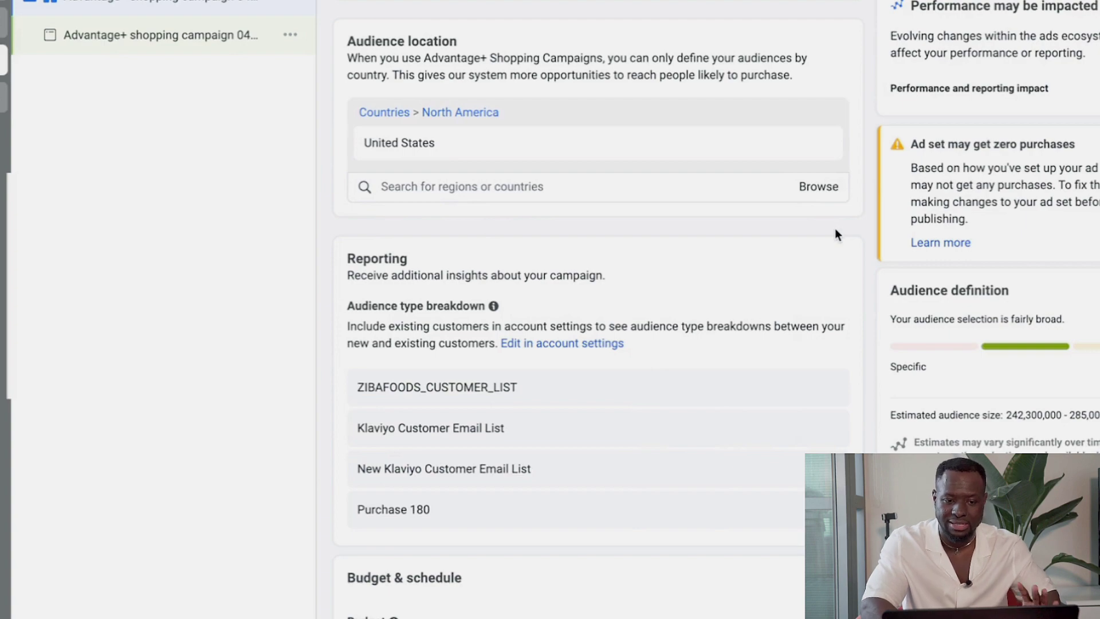
{"action": "scroll", "coordinate": [834, 228], "scroll_direction": "down", "scroll_amount": 8}
{"action": "scroll", "coordinate": [834, 233], "scroll_direction": "up", "scroll_amount": 1}
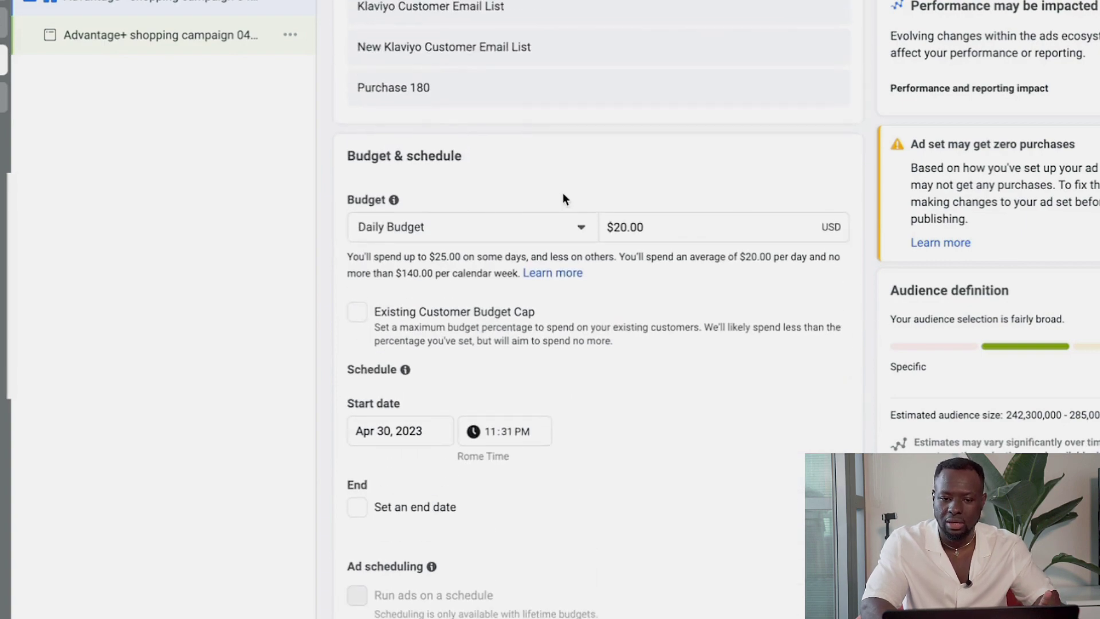
{"action": "scroll", "coordinate": [562, 198], "scroll_direction": "down", "scroll_amount": 10}
{"action": "scroll", "coordinate": [563, 198], "scroll_direction": "up", "scroll_amount": 4}
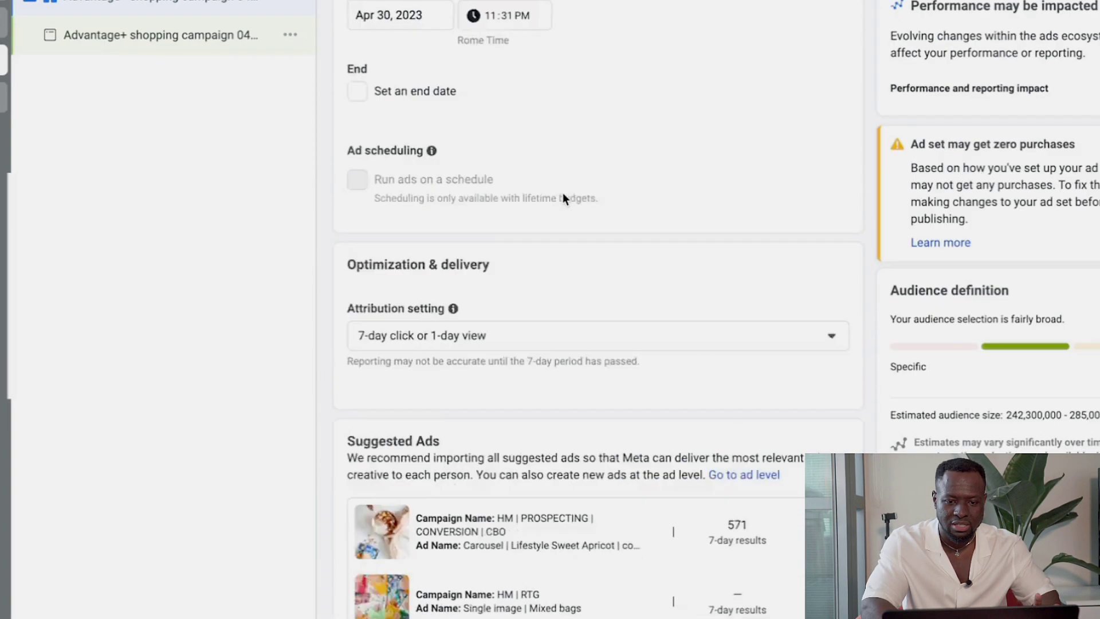
{"action": "scroll", "coordinate": [563, 192], "scroll_direction": "up", "scroll_amount": 10}
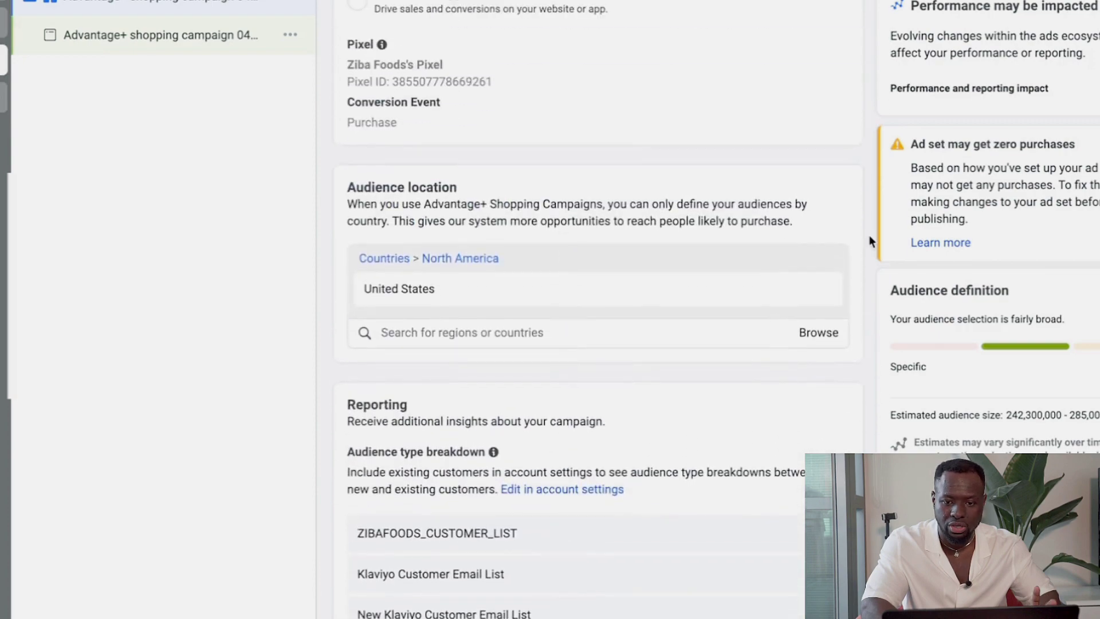
{"action": "scroll", "coordinate": [870, 236], "scroll_direction": "up", "scroll_amount": 6}
{"action": "scroll", "coordinate": [869, 236], "scroll_direction": "down", "scroll_amount": 6}
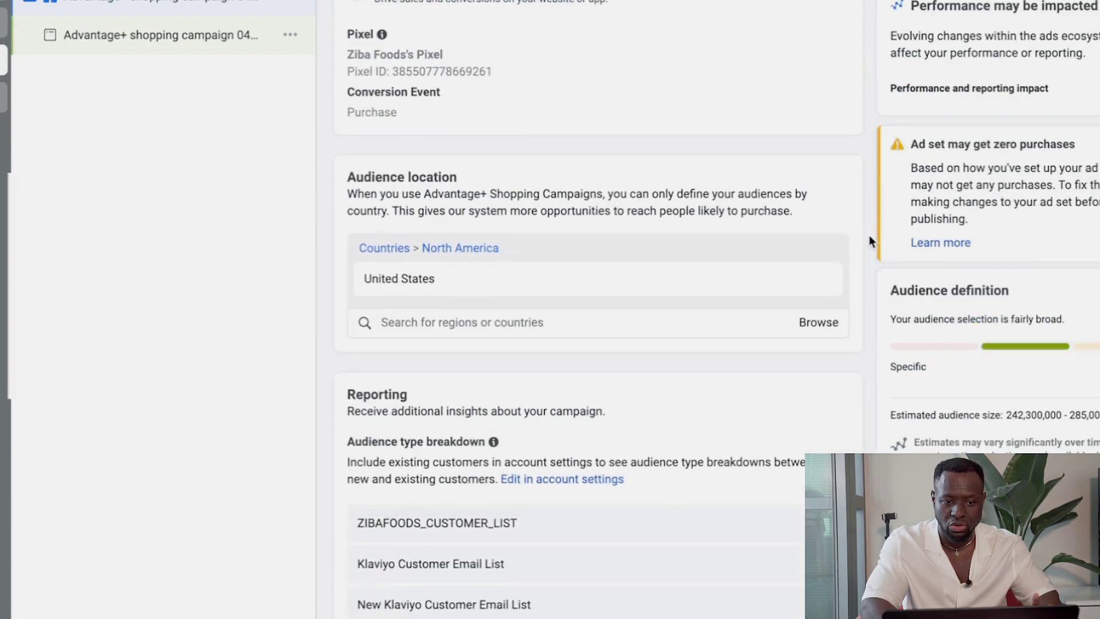
{"action": "scroll", "coordinate": [870, 236], "scroll_direction": "down", "scroll_amount": 2}
{"action": "scroll", "coordinate": [717, 317], "scroll_direction": "down", "scroll_amount": 2}
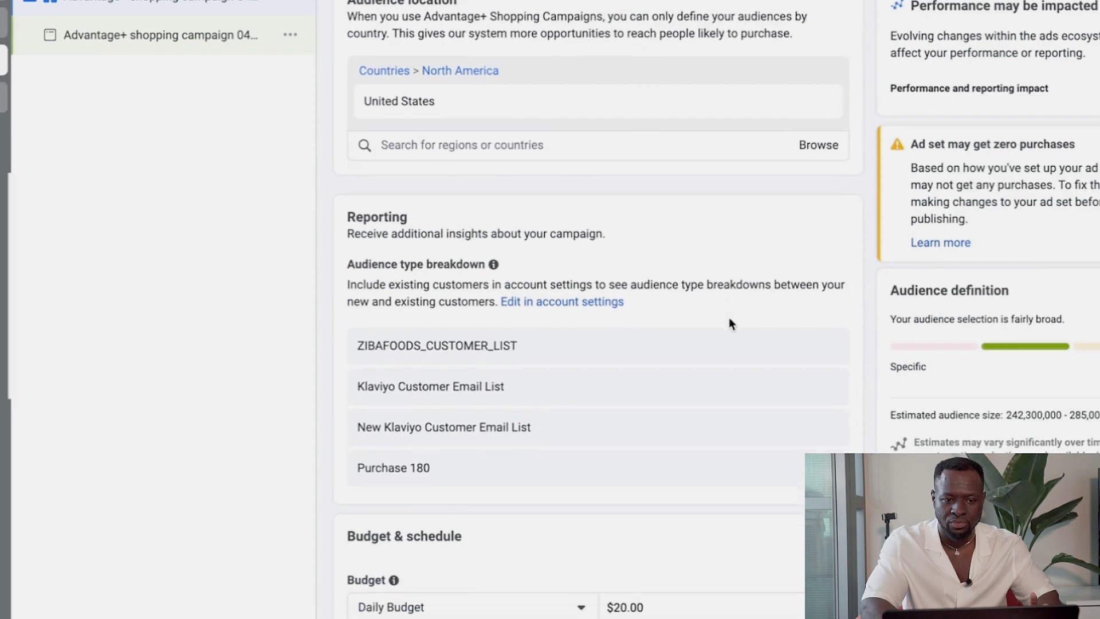
{"action": "scroll", "coordinate": [804, 262], "scroll_direction": "down", "scroll_amount": 2}
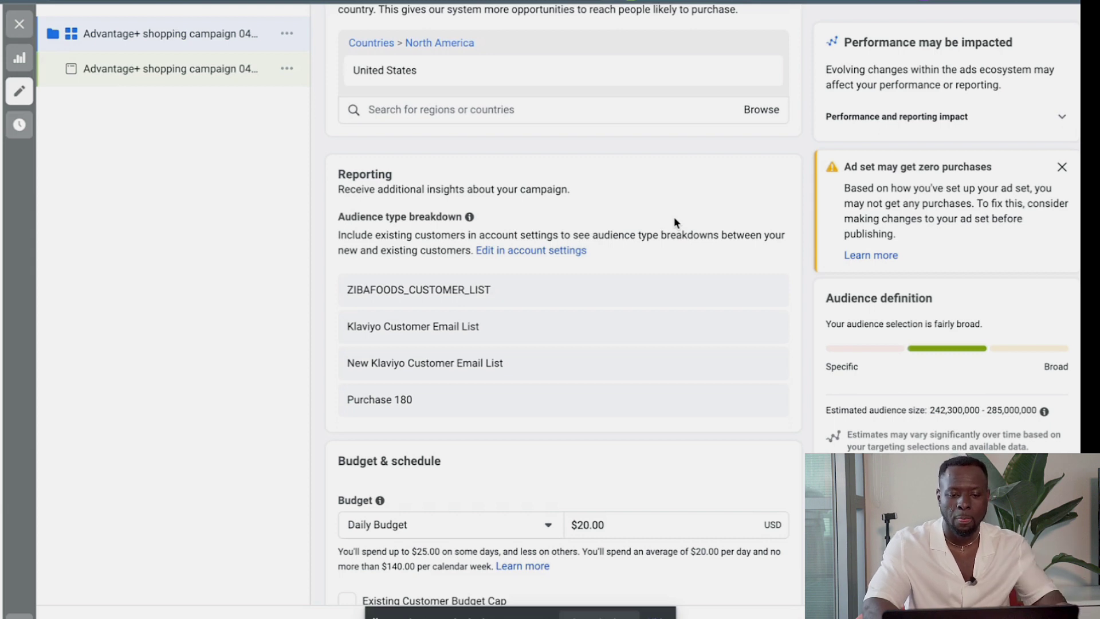
Raise the daily budget from $20.00 to $100.00
{"action": "scroll", "coordinate": [730, 344], "scroll_direction": "down", "scroll_amount": 3}
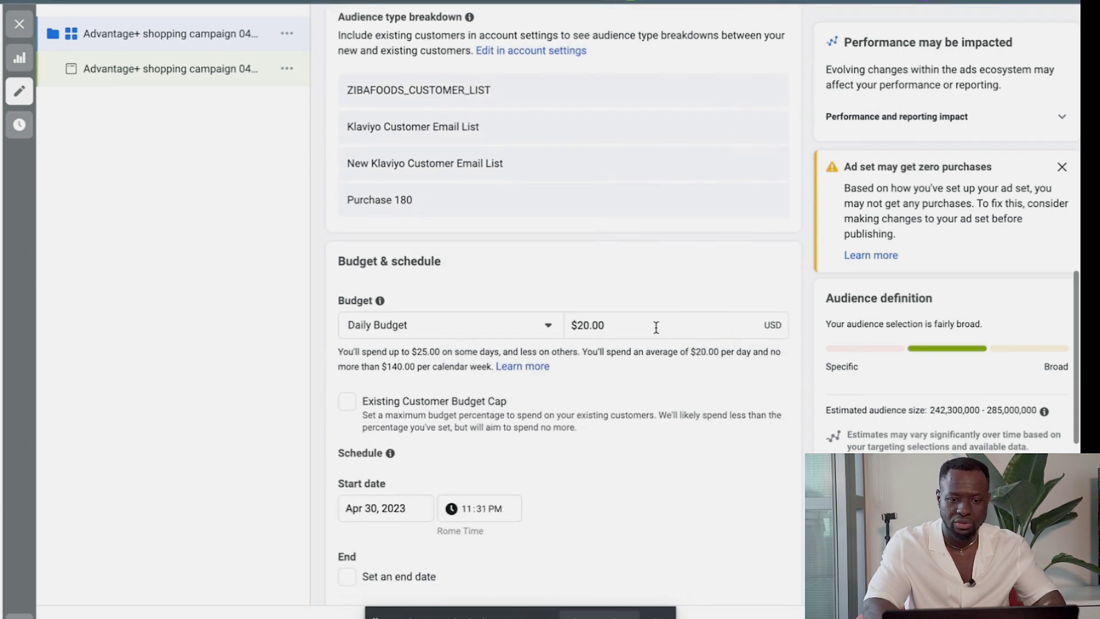
{"action": "left_click", "coordinate": [655, 327]}
{"action": "type", "text": "100"}
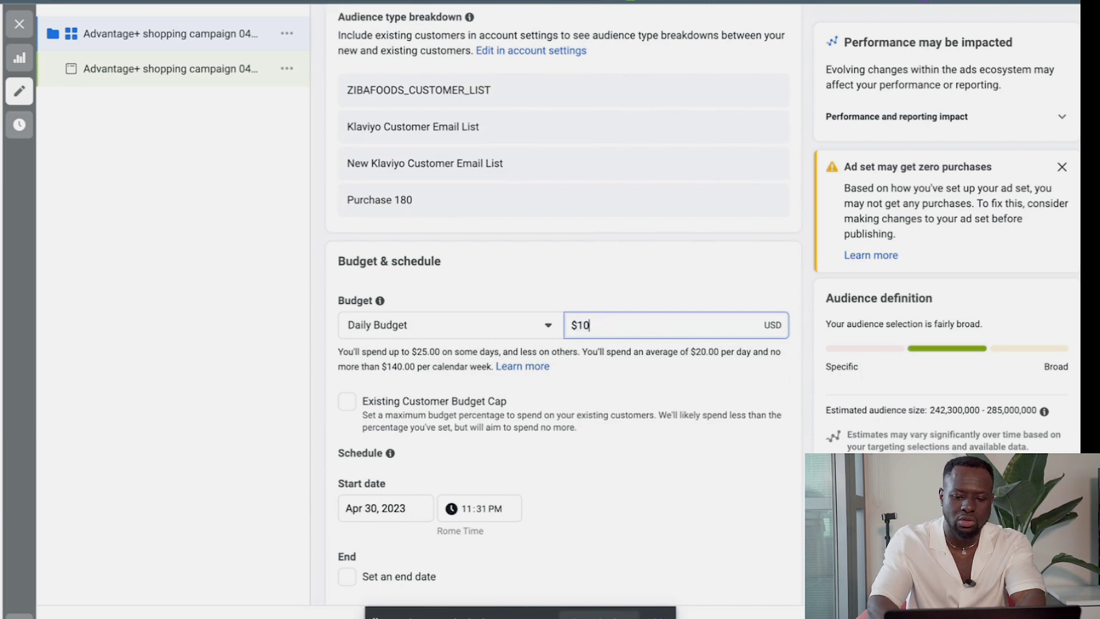
{"action": "left_click", "coordinate": [801, 287]}
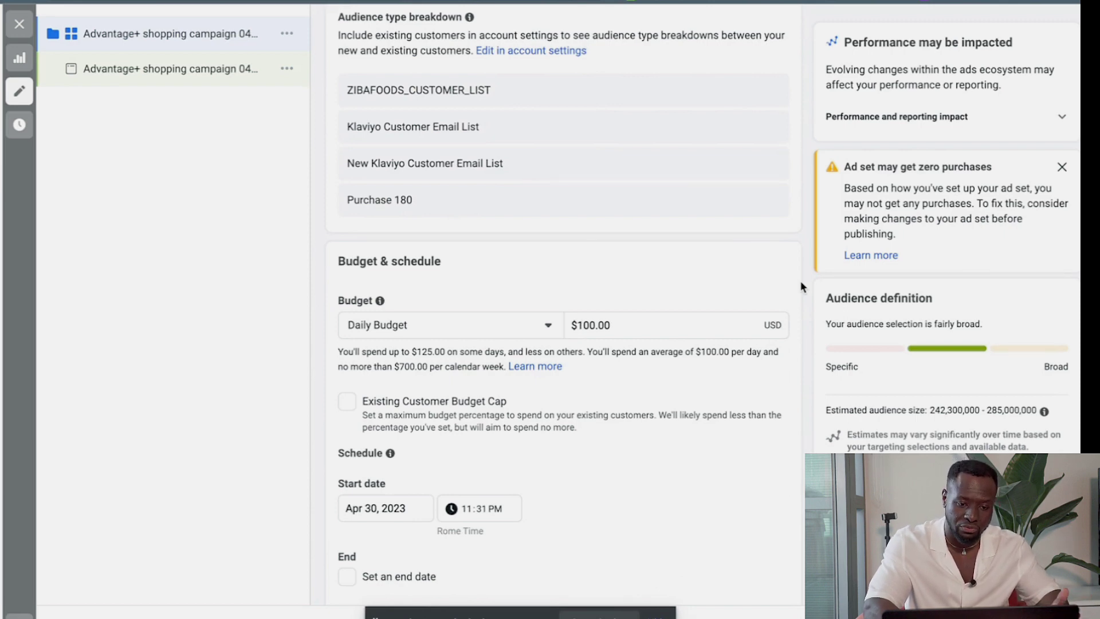
Enable the Existing Customer Budget Cap and set it to 15% ($15.00)
{"action": "scroll", "coordinate": [801, 287], "scroll_direction": "down", "scroll_amount": 3}
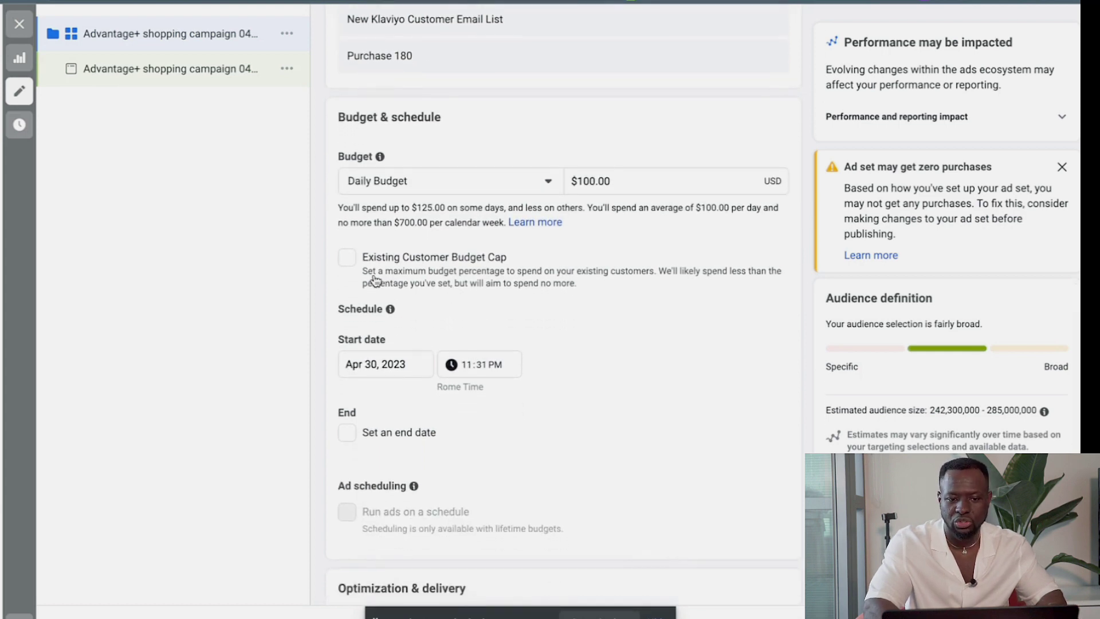
{"action": "left_click", "coordinate": [347, 258]}
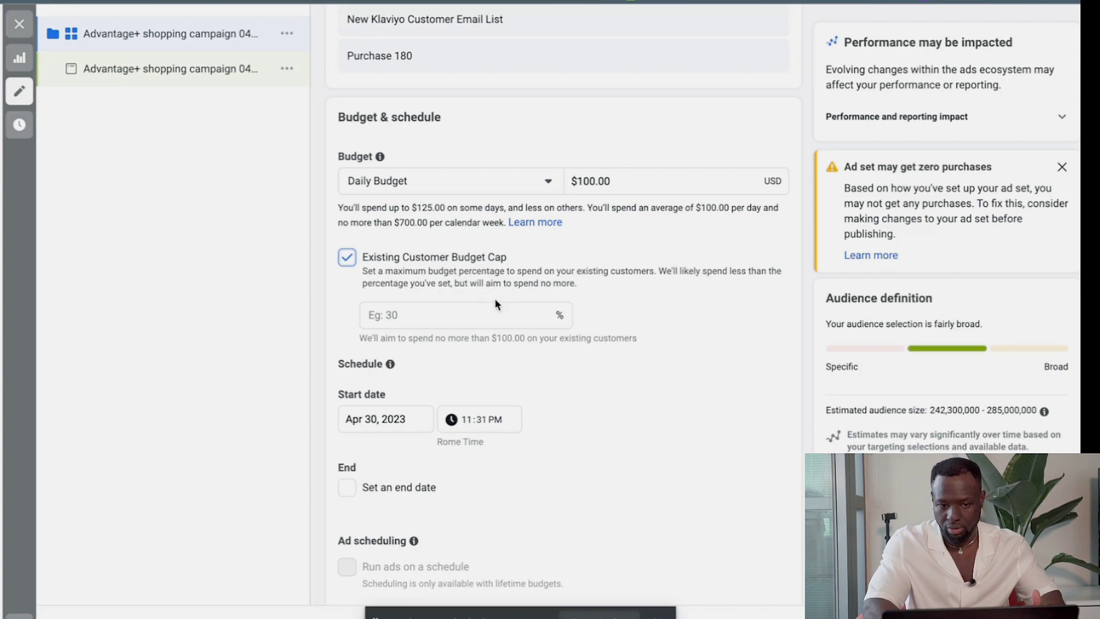
{"action": "left_click", "coordinate": [418, 316]}
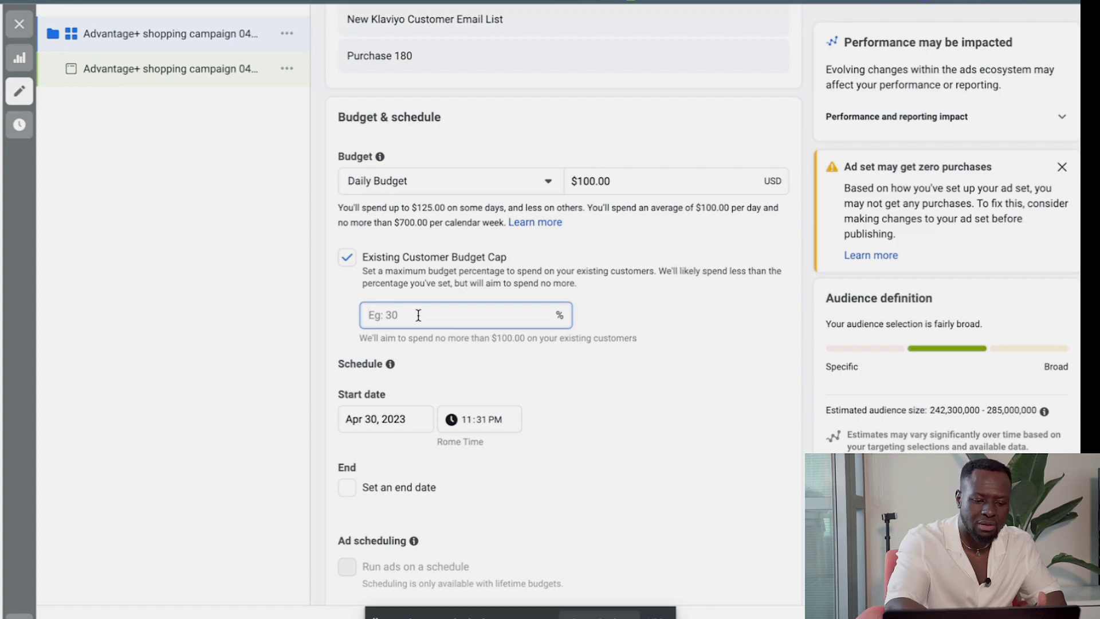
{"action": "type", "text": "15"}
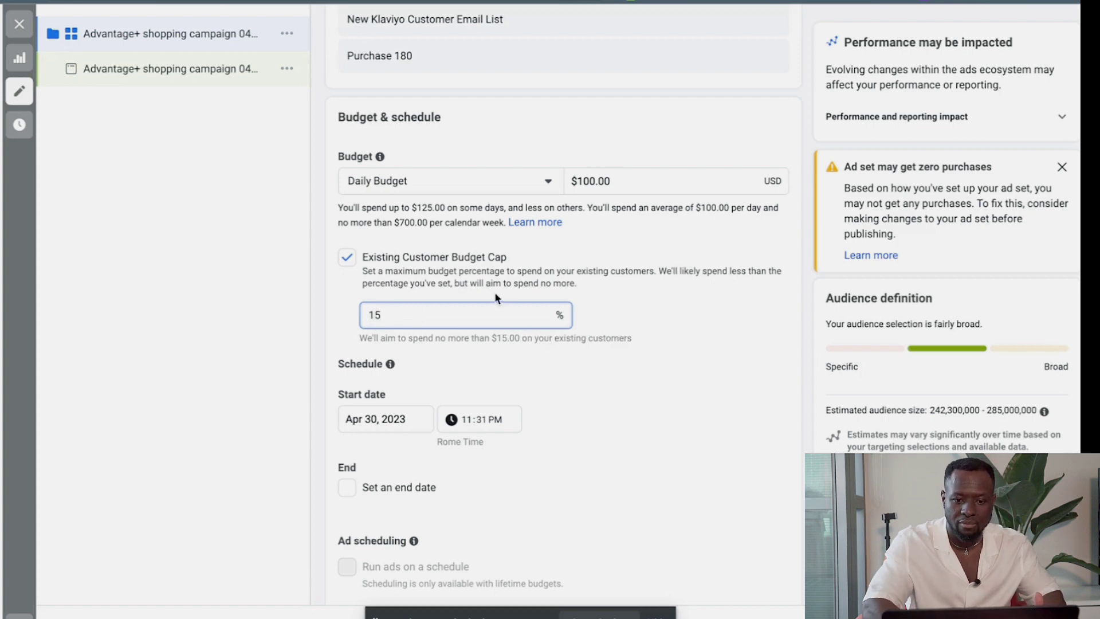
{"action": "left_click", "coordinate": [626, 304]}
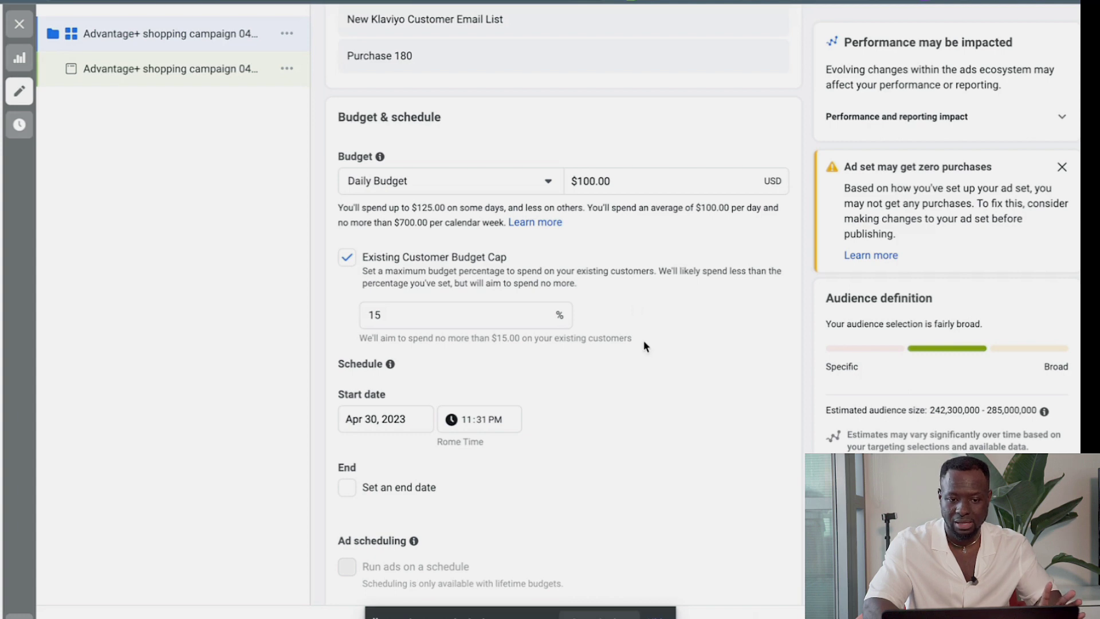
{"action": "scroll", "coordinate": [644, 343], "scroll_direction": "down", "scroll_amount": 4}
{"action": "scroll", "coordinate": [644, 346], "scroll_direction": "down", "scroll_amount": 3}
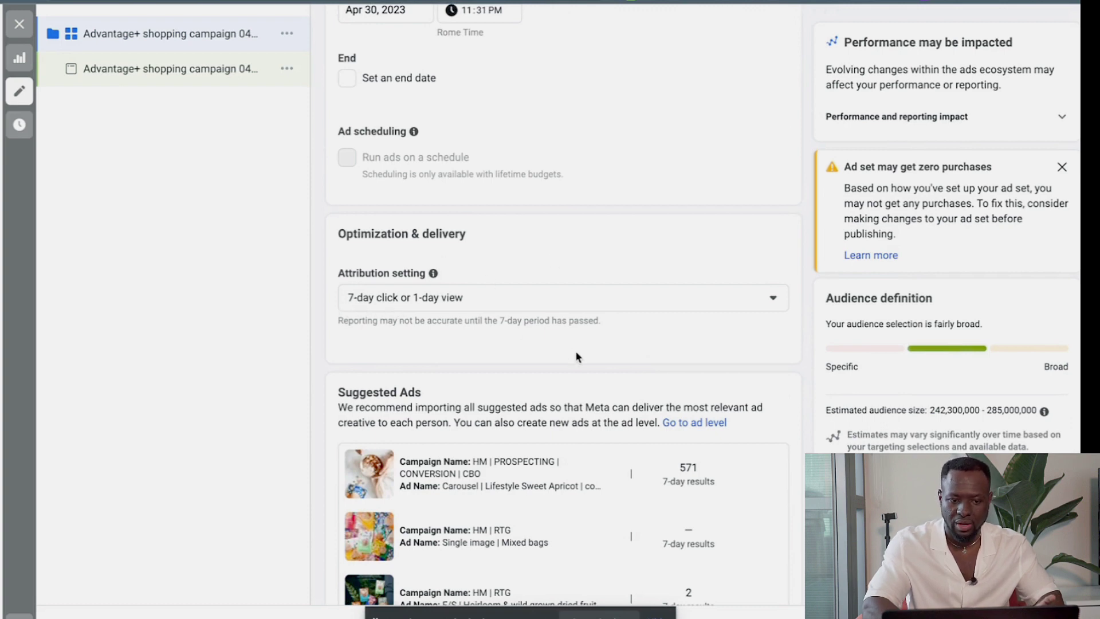
{"action": "scroll", "coordinate": [575, 356], "scroll_direction": "down", "scroll_amount": 4}
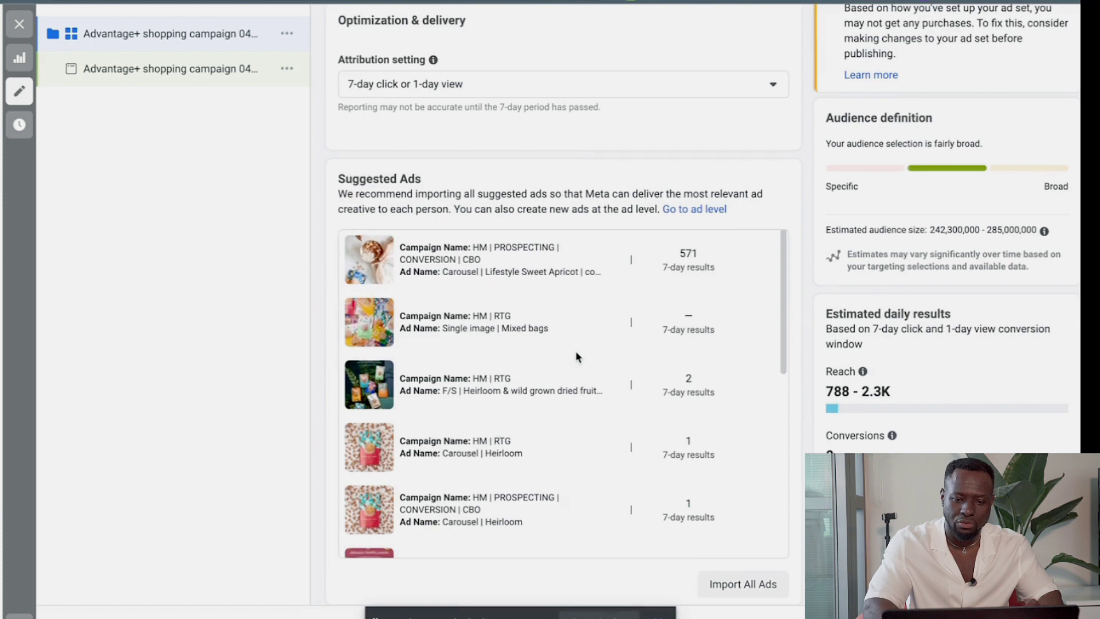
{"action": "scroll", "coordinate": [576, 357], "scroll_direction": "down", "scroll_amount": 3}
{"action": "scroll", "coordinate": [575, 357], "scroll_direction": "down", "scroll_amount": 5}
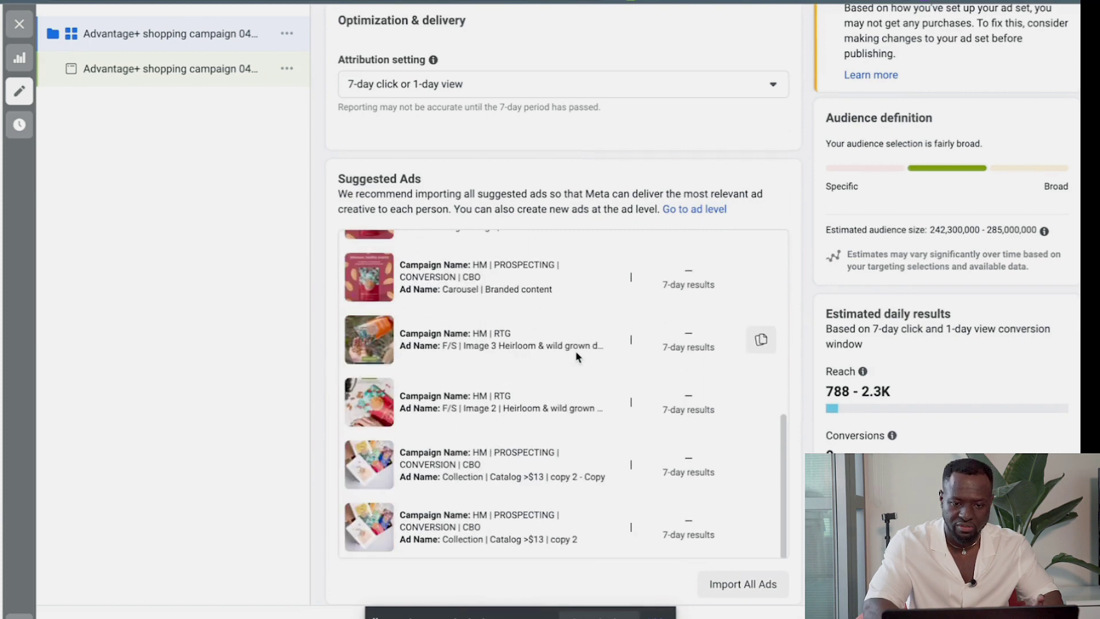
{"action": "scroll", "coordinate": [575, 356], "scroll_direction": "up", "scroll_amount": 1}
{"action": "scroll", "coordinate": [575, 350], "scroll_direction": "up", "scroll_amount": 8}
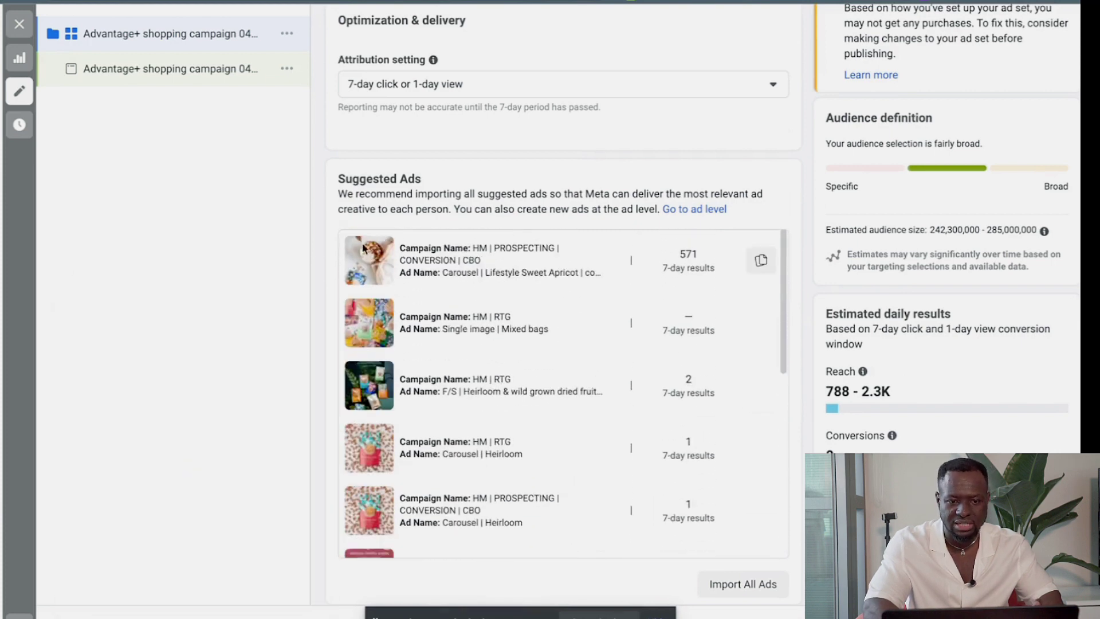
{"action": "mouse_move", "coordinate": [759, 264]}
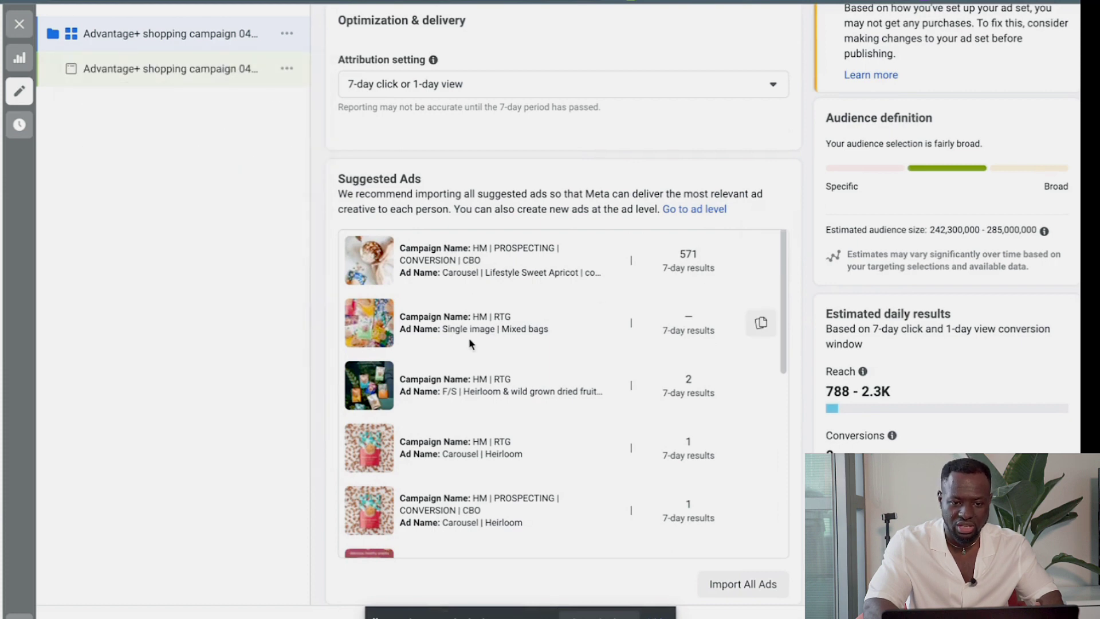
{"action": "scroll", "coordinate": [469, 340], "scroll_direction": "down", "scroll_amount": 7}
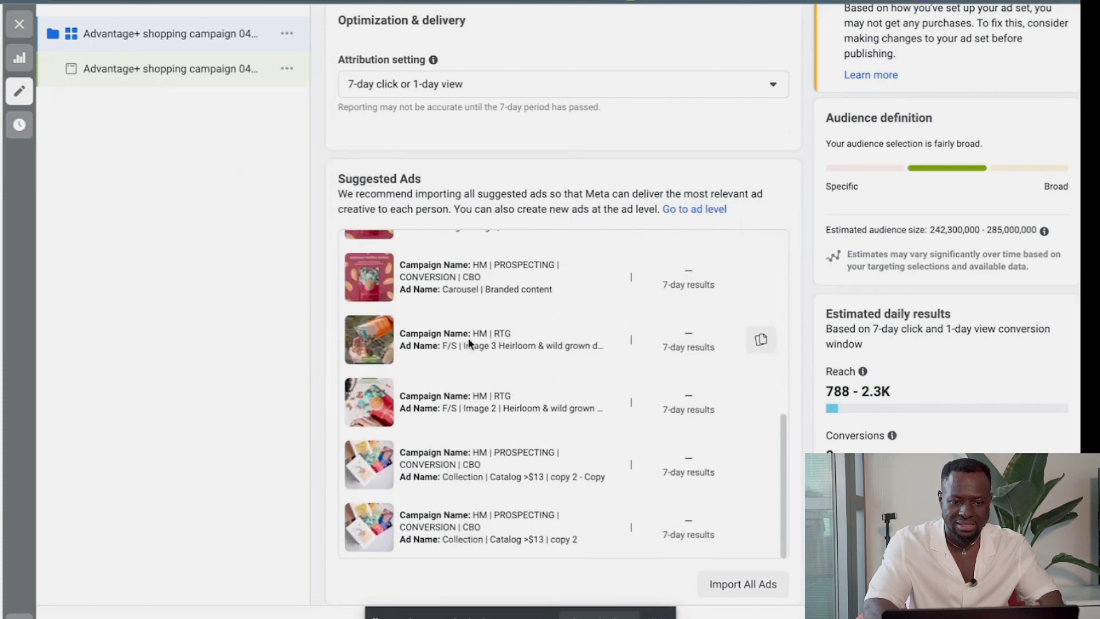
{"action": "mouse_move", "coordinate": [444, 342]}
{"action": "scroll", "coordinate": [444, 342], "scroll_direction": "up", "scroll_amount": 8}
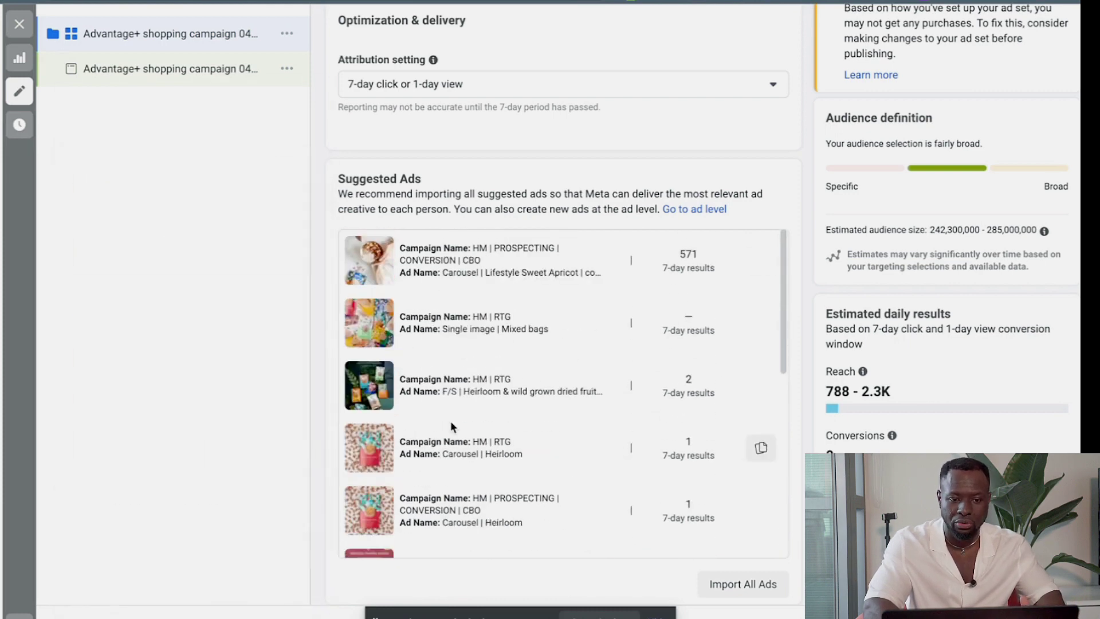
{"action": "mouse_move", "coordinate": [451, 423]}
{"action": "scroll", "coordinate": [451, 421], "scroll_direction": "down", "scroll_amount": 6}
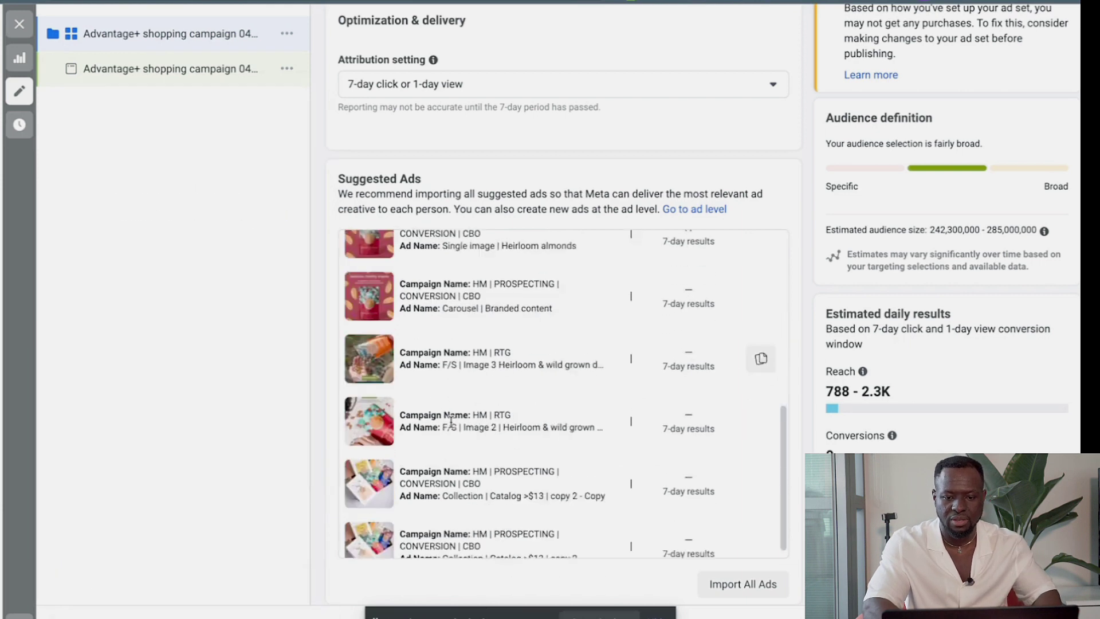
{"action": "scroll", "coordinate": [450, 422], "scroll_direction": "up", "scroll_amount": 8}
{"action": "mouse_move", "coordinate": [670, 319]}
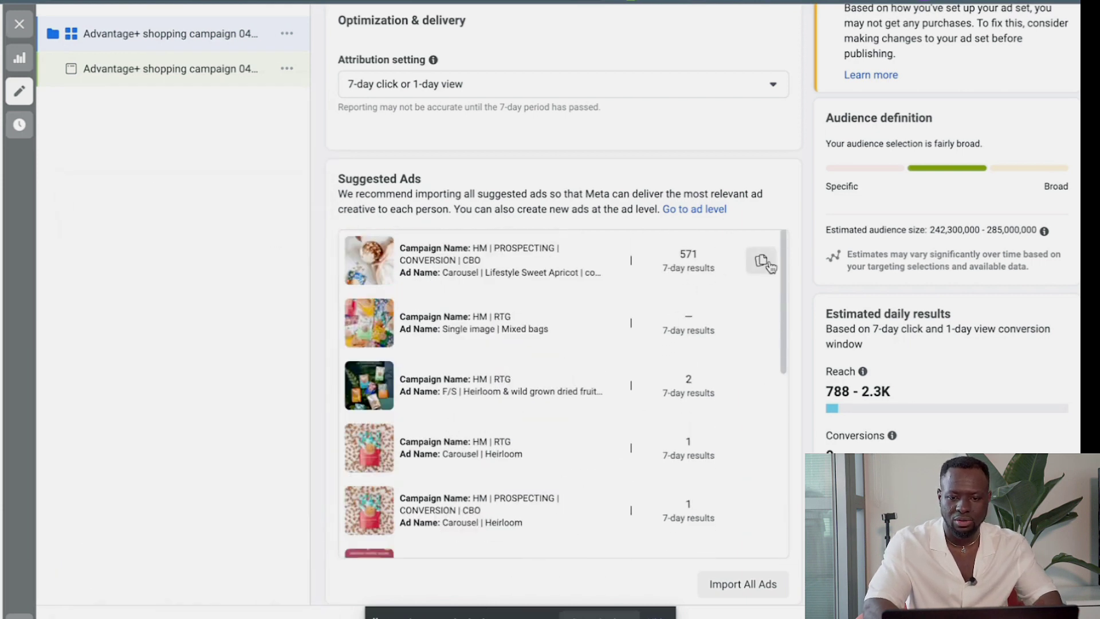
Import the Sweet Apricot, Mixed bags, F/S Heirloom, Heirloom and RTG Branded content suggested ads
{"action": "left_click", "coordinate": [762, 262]}
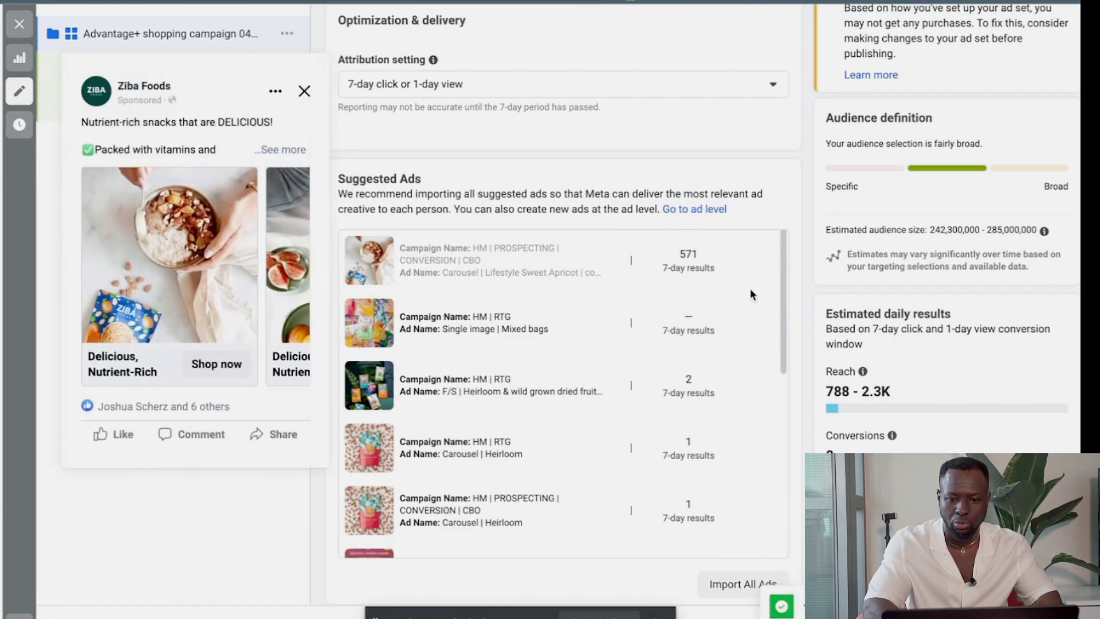
{"action": "left_click", "coordinate": [758, 325]}
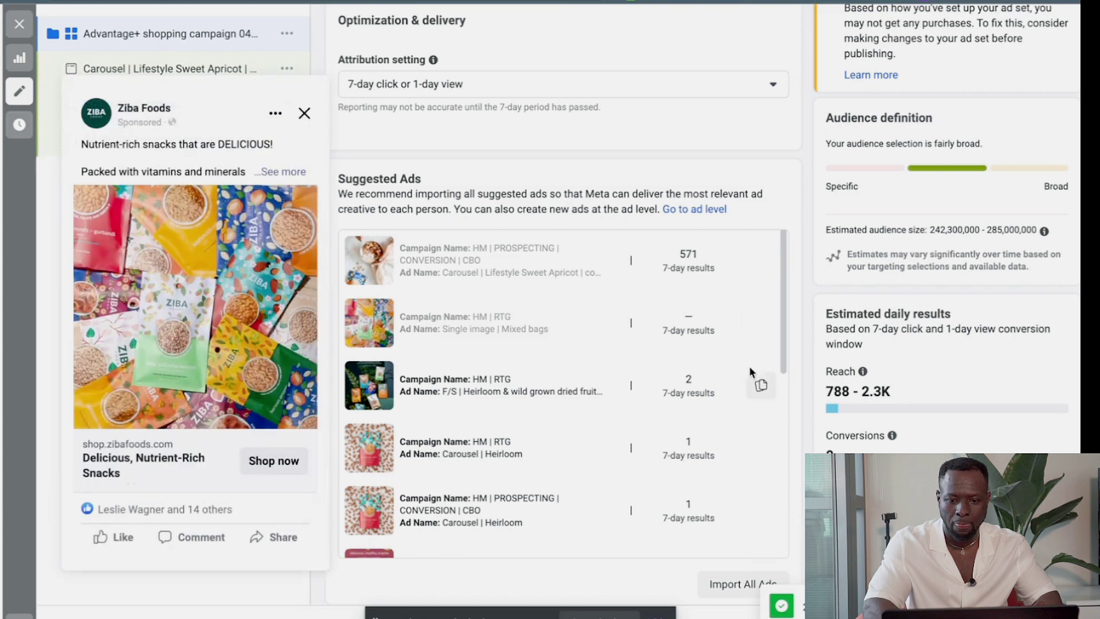
{"action": "left_click", "coordinate": [751, 380]}
{"action": "left_click", "coordinate": [761, 448]}
{"action": "scroll", "coordinate": [761, 444], "scroll_direction": "down", "scroll_amount": 2}
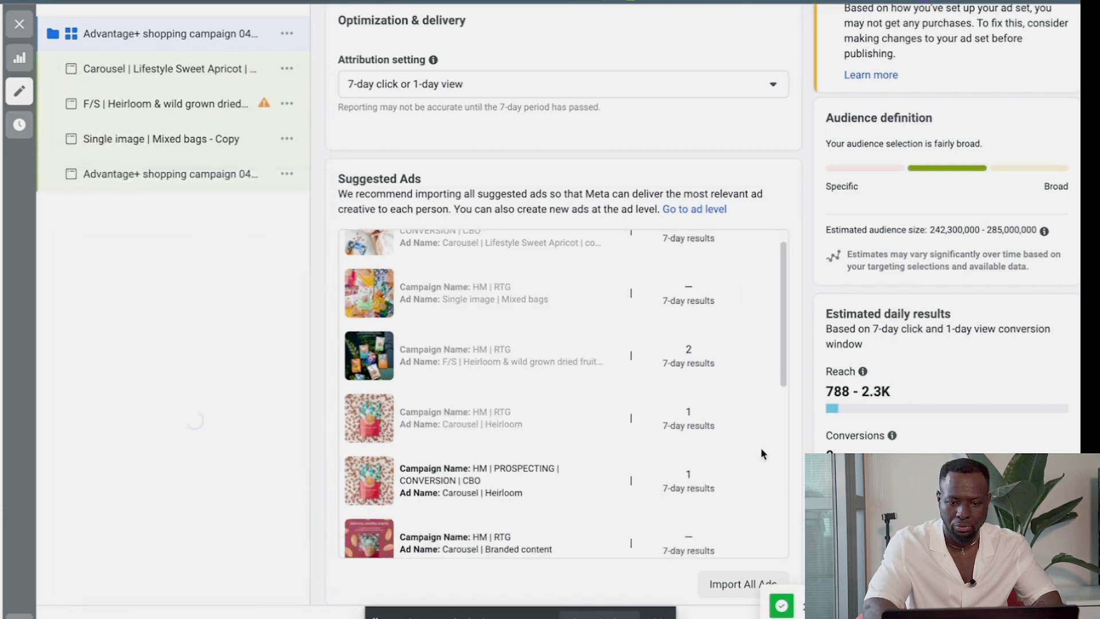
{"action": "left_click", "coordinate": [761, 436]}
{"action": "left_click", "coordinate": [761, 484]}
{"action": "scroll", "coordinate": [761, 483], "scroll_direction": "down", "scroll_amount": 3}
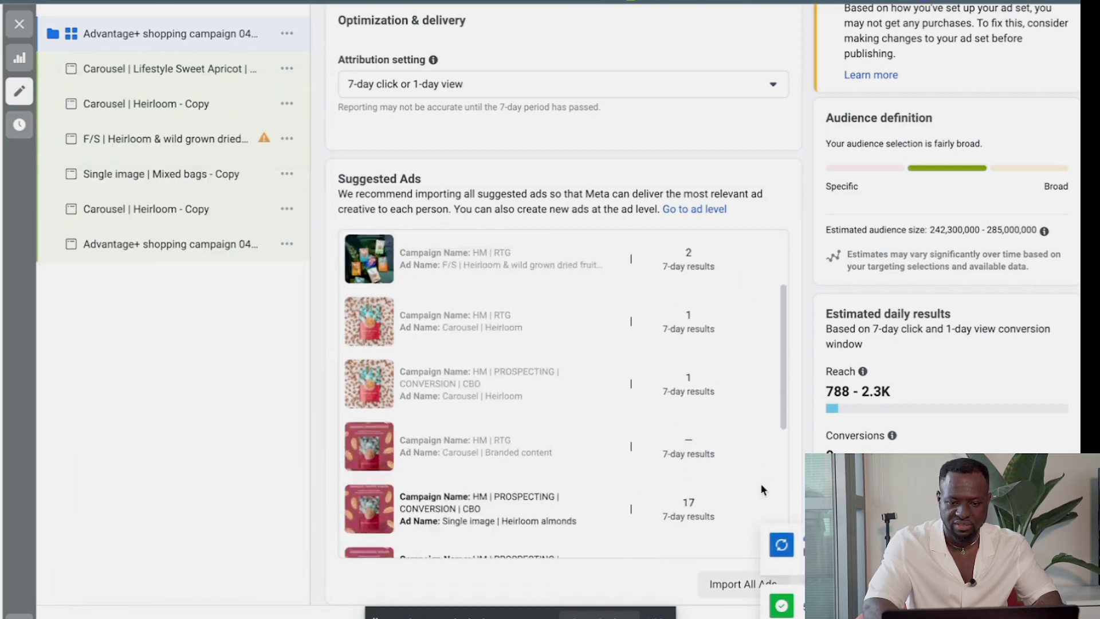
Import the remaining suggested ads: prospecting Branded content, F/S Images 3 and 2, both Collection ads
{"action": "left_click", "coordinate": [760, 461]}
{"action": "scroll", "coordinate": [757, 453], "scroll_direction": "down", "scroll_amount": 2}
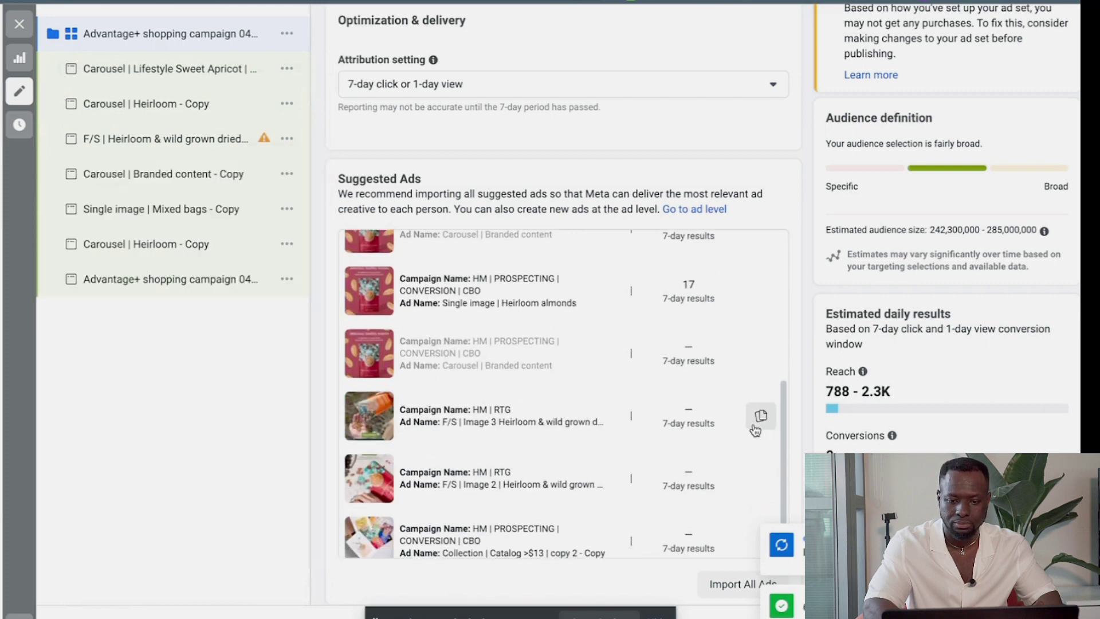
{"action": "left_click", "coordinate": [759, 417]}
{"action": "left_click", "coordinate": [758, 477]}
{"action": "scroll", "coordinate": [764, 480], "scroll_direction": "down", "scroll_amount": 2}
{"action": "left_click", "coordinate": [757, 464]}
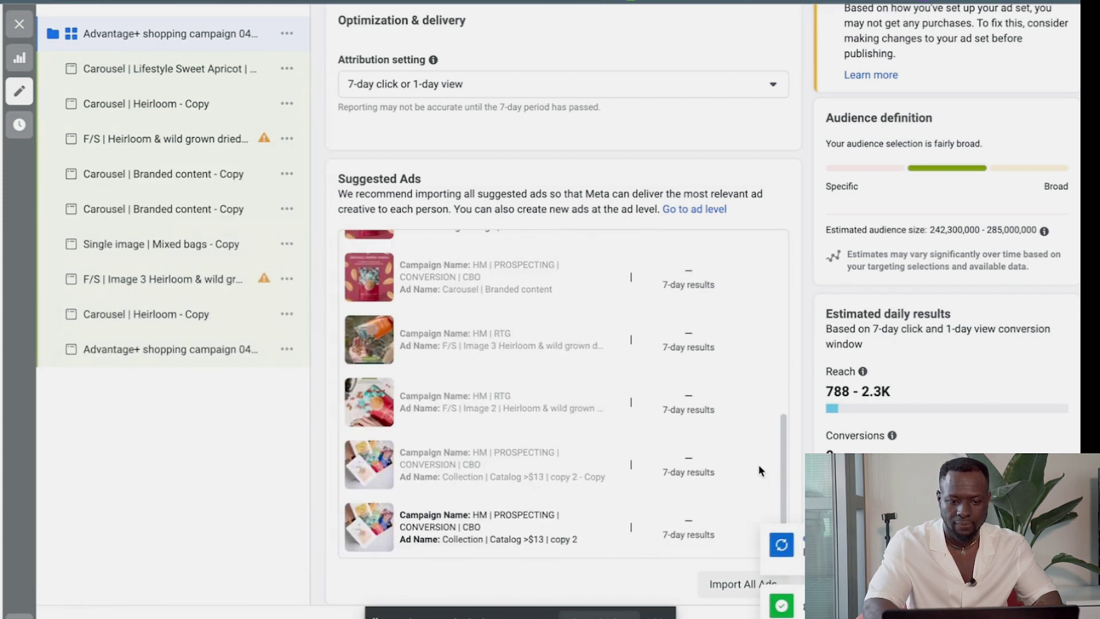
{"action": "left_click", "coordinate": [749, 526]}
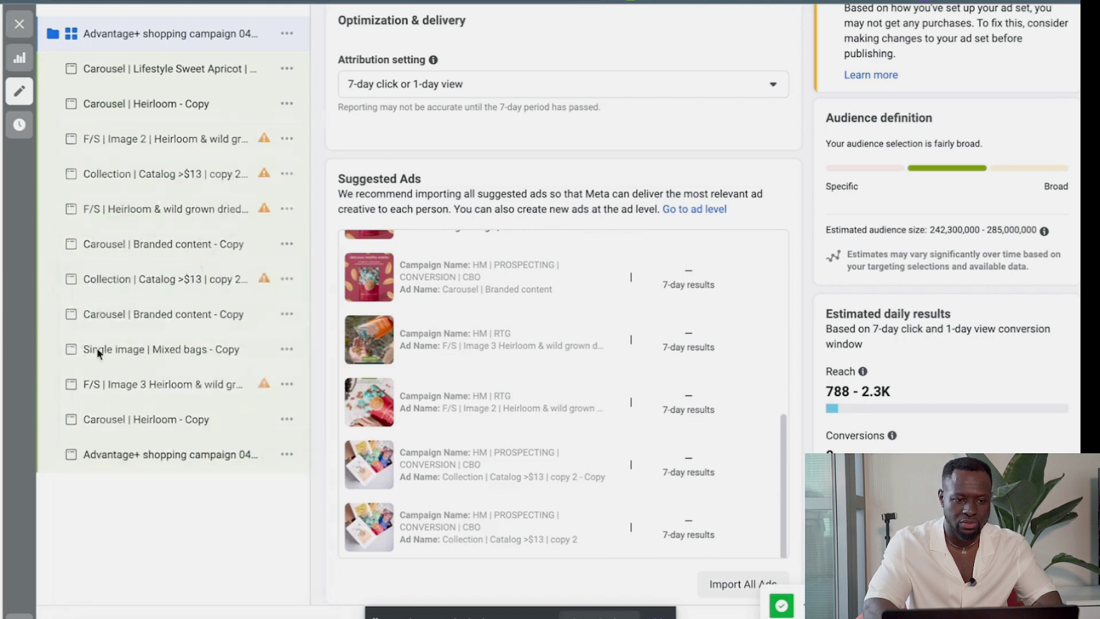
Close the ad preview card and open the settings for all 12 imported ads
{"action": "mouse_move", "coordinate": [138, 404]}
{"action": "left_click", "coordinate": [304, 108]}
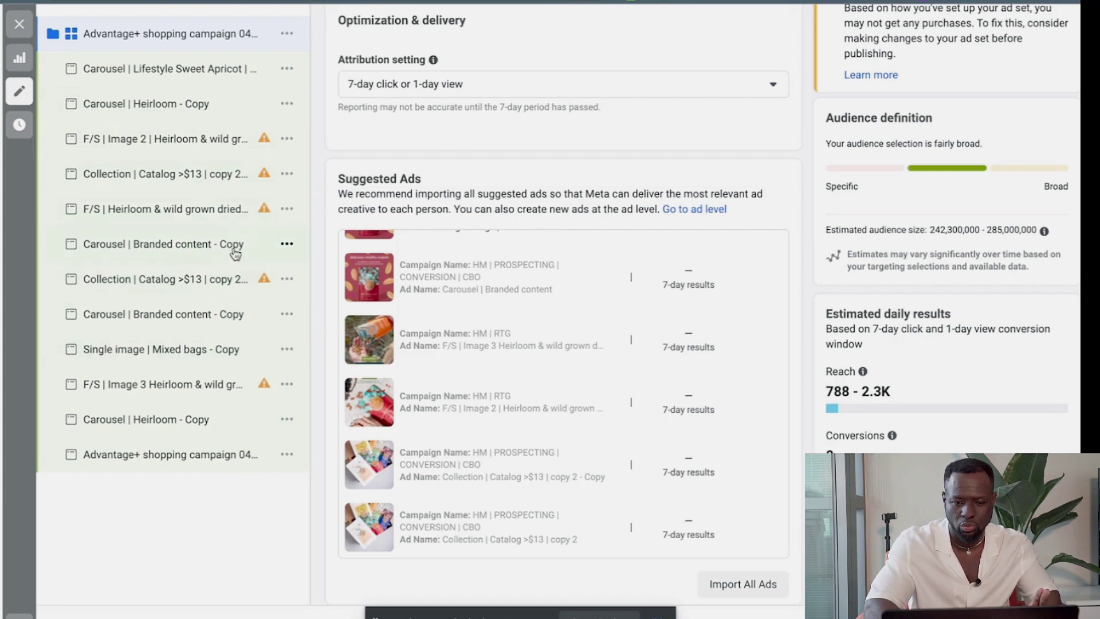
{"action": "scroll", "coordinate": [597, 374], "scroll_direction": "up", "scroll_amount": 5}
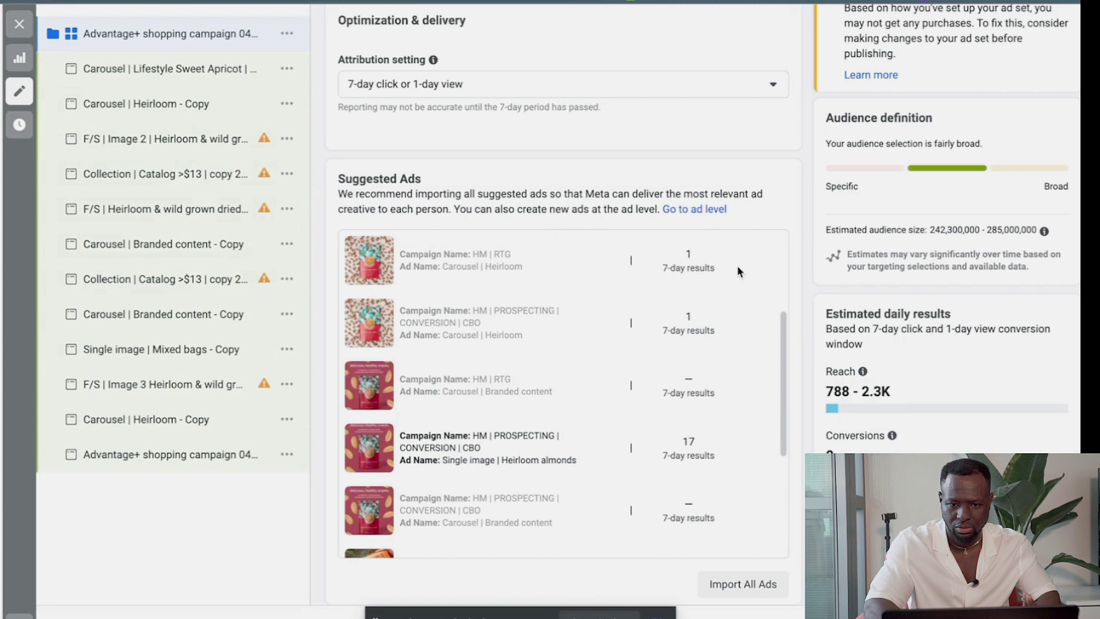
{"action": "scroll", "coordinate": [738, 456], "scroll_direction": "down", "scroll_amount": 5}
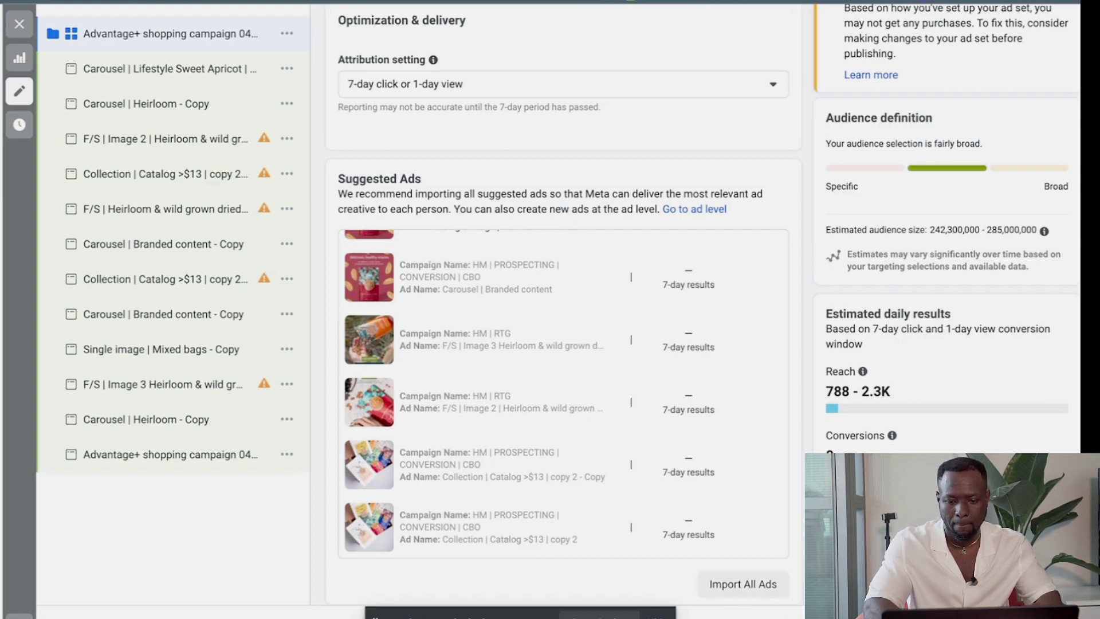
{"action": "left_click", "coordinate": [170, 454]}
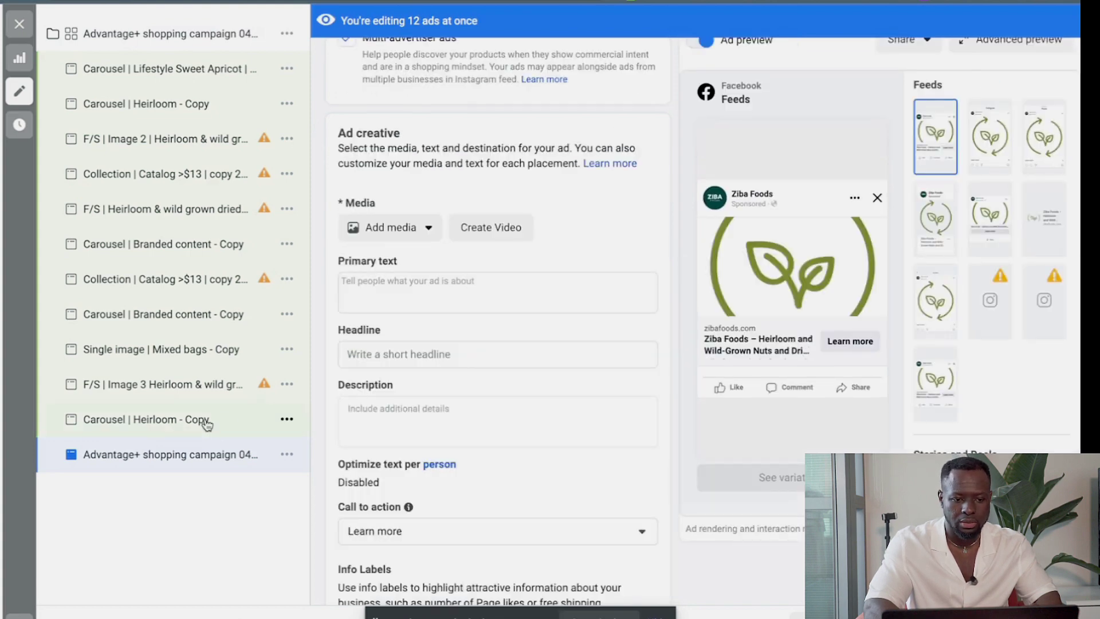
Review the Carousel | Heirloom - Copy ad's three carousel cards with SHIPZIBA free-shipping headlines
{"action": "left_click", "coordinate": [167, 422]}
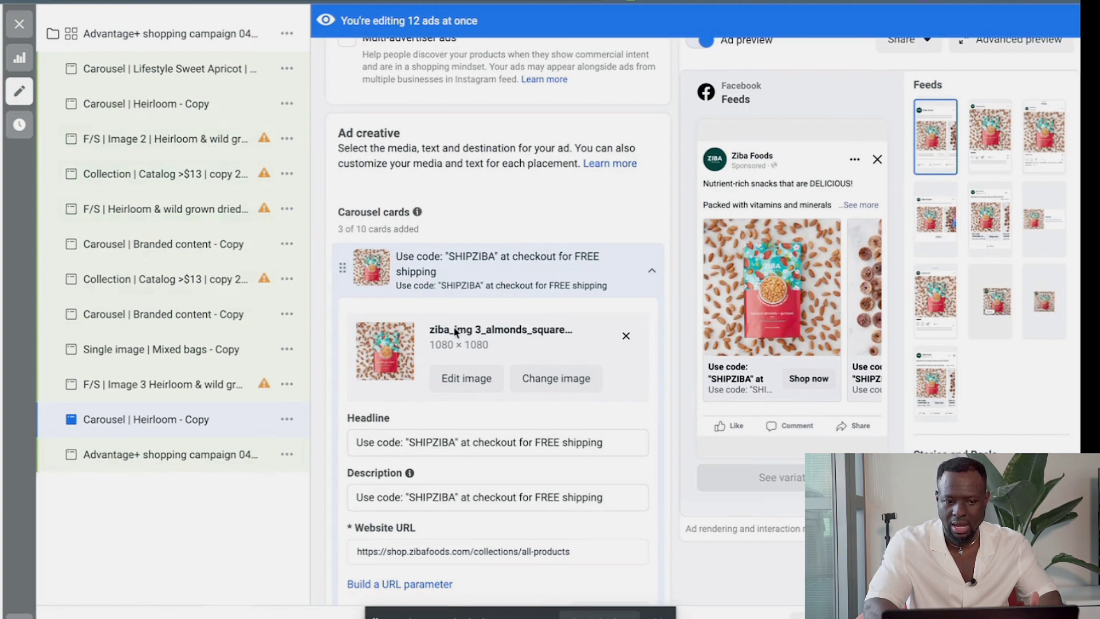
{"action": "scroll", "coordinate": [479, 368], "scroll_direction": "down", "scroll_amount": 6}
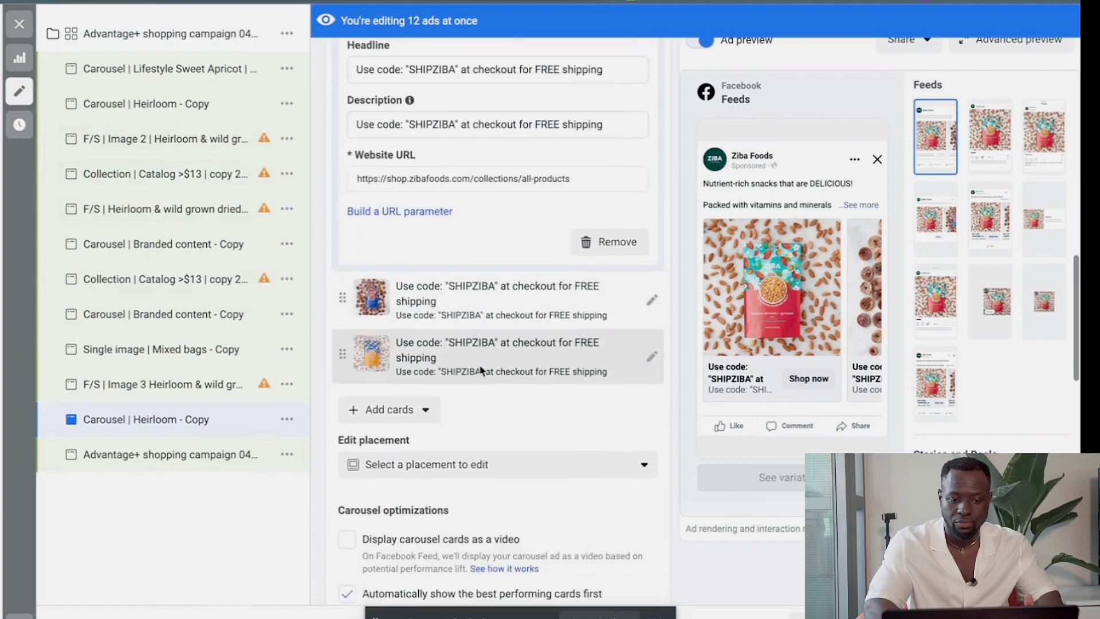
{"action": "scroll", "coordinate": [480, 370], "scroll_direction": "down", "scroll_amount": 15}
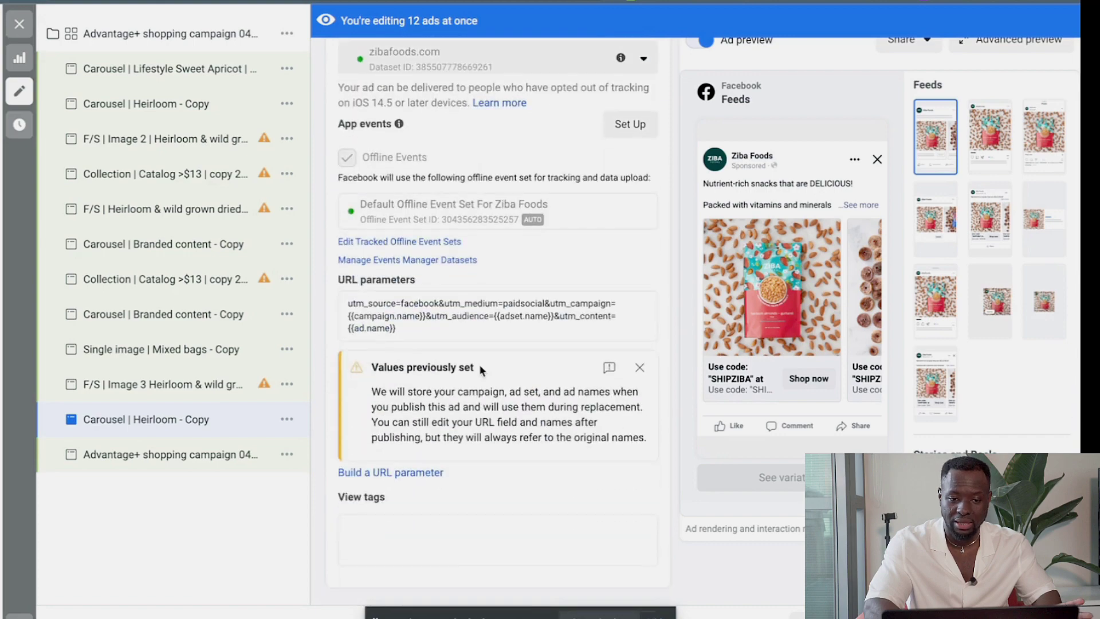
{"action": "scroll", "coordinate": [480, 369], "scroll_direction": "up", "scroll_amount": 14}
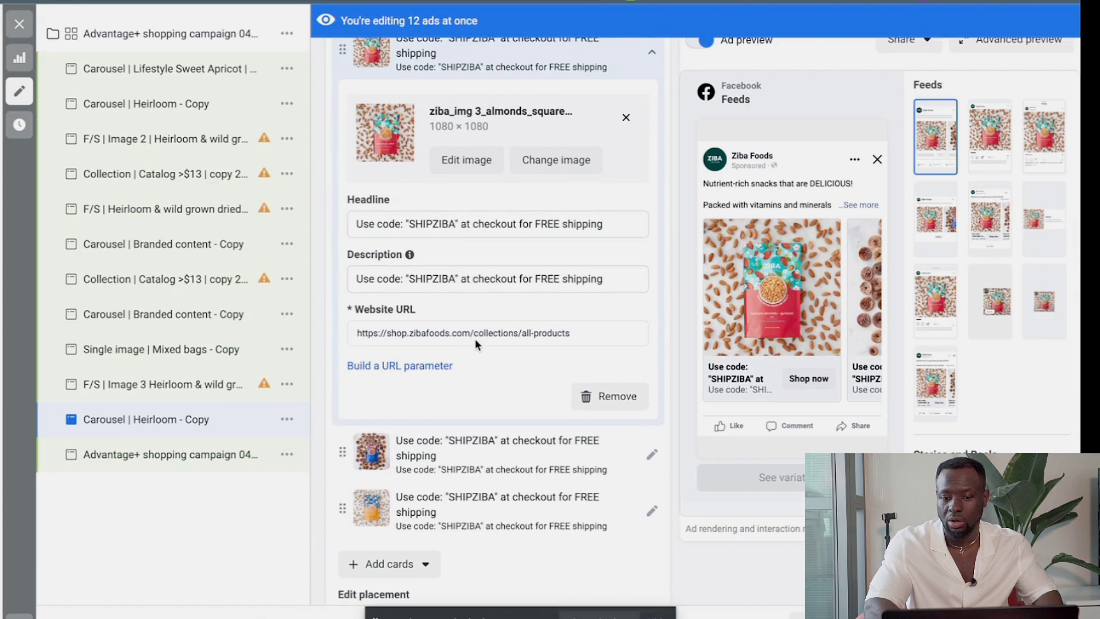
Review the Carousel | Branded content - Copy ad's setup and its SHIPZIBA carousel cards
{"action": "left_click", "coordinate": [159, 317]}
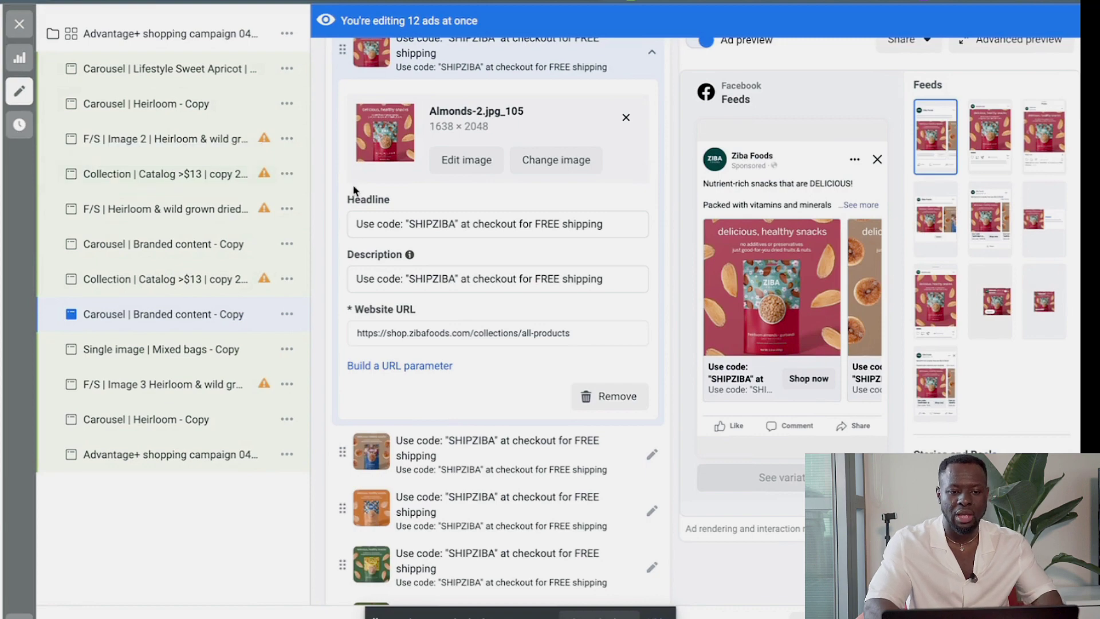
{"action": "scroll", "coordinate": [342, 212], "scroll_direction": "up", "scroll_amount": 10}
{"action": "scroll", "coordinate": [343, 212], "scroll_direction": "up", "scroll_amount": 8}
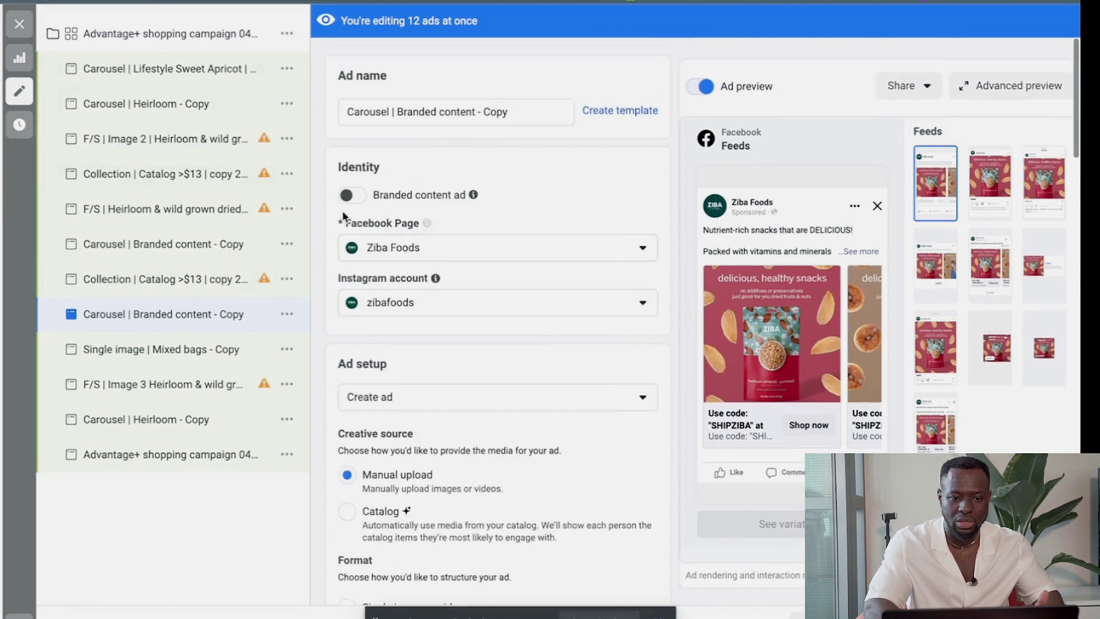
{"action": "scroll", "coordinate": [344, 216], "scroll_direction": "down", "scroll_amount": 7}
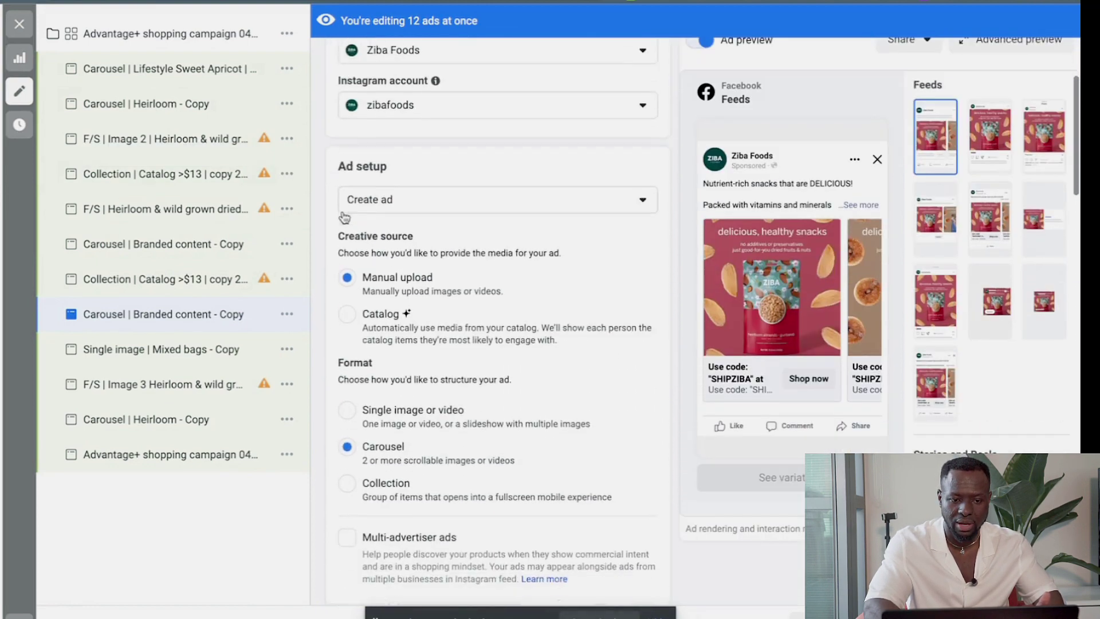
{"action": "scroll", "coordinate": [344, 216], "scroll_direction": "down", "scroll_amount": 8}
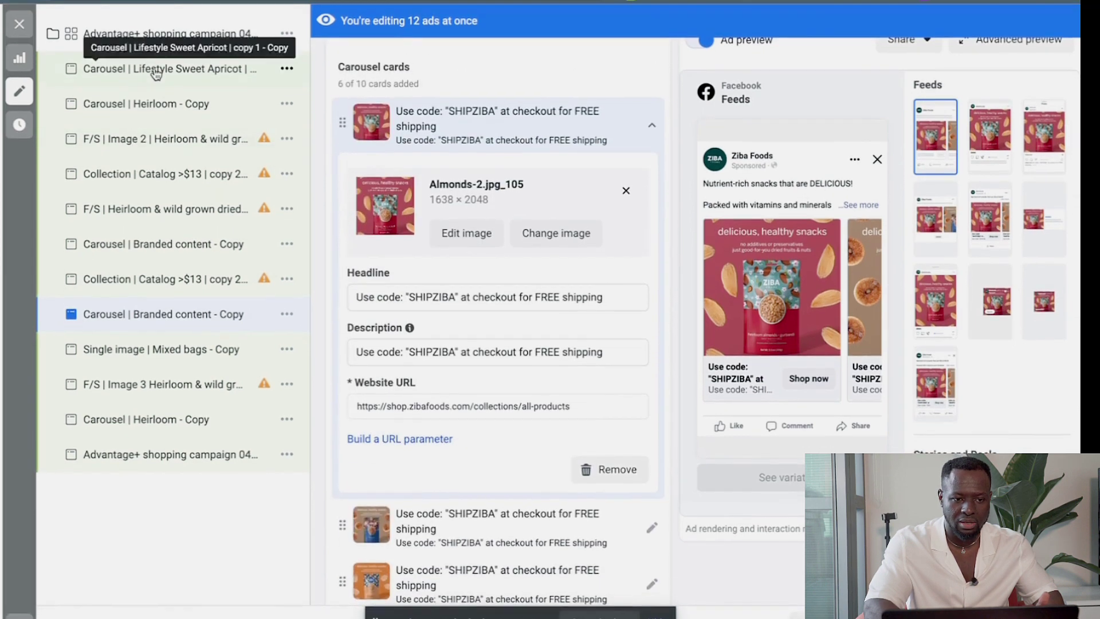
{"action": "left_click", "coordinate": [155, 70]}
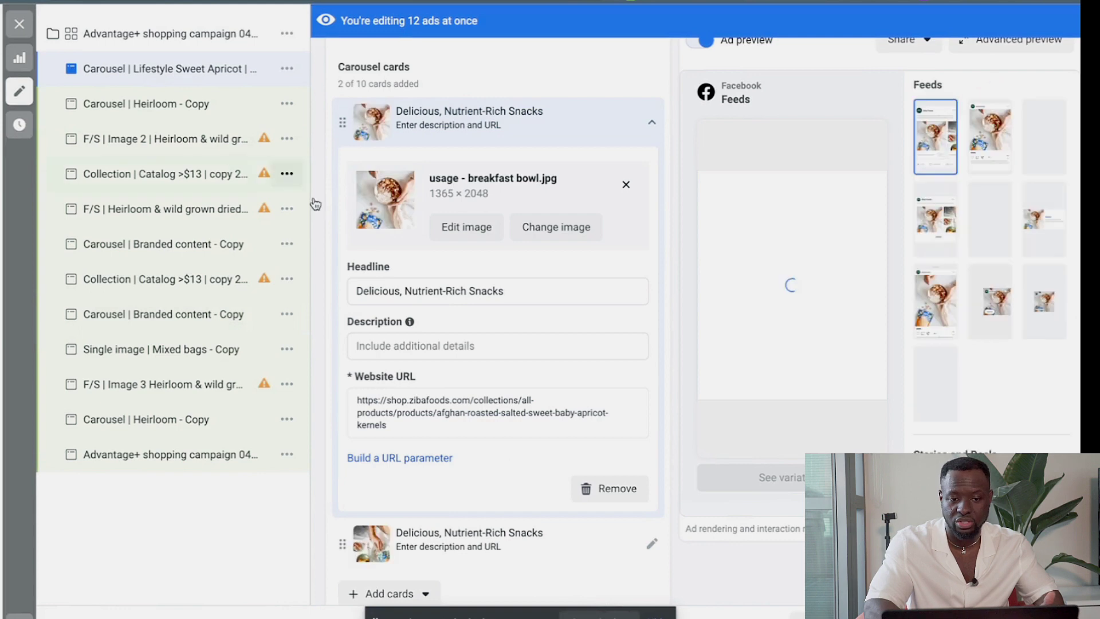
{"action": "scroll", "coordinate": [341, 247], "scroll_direction": "up", "scroll_amount": 10}
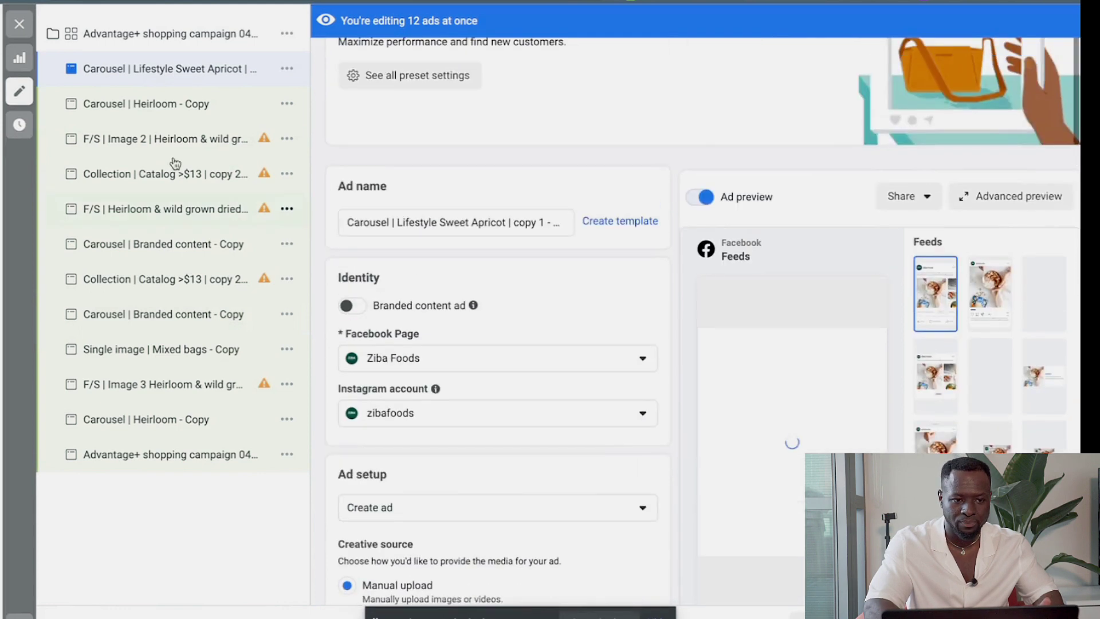
{"action": "scroll", "coordinate": [340, 373], "scroll_direction": "down", "scroll_amount": 3}
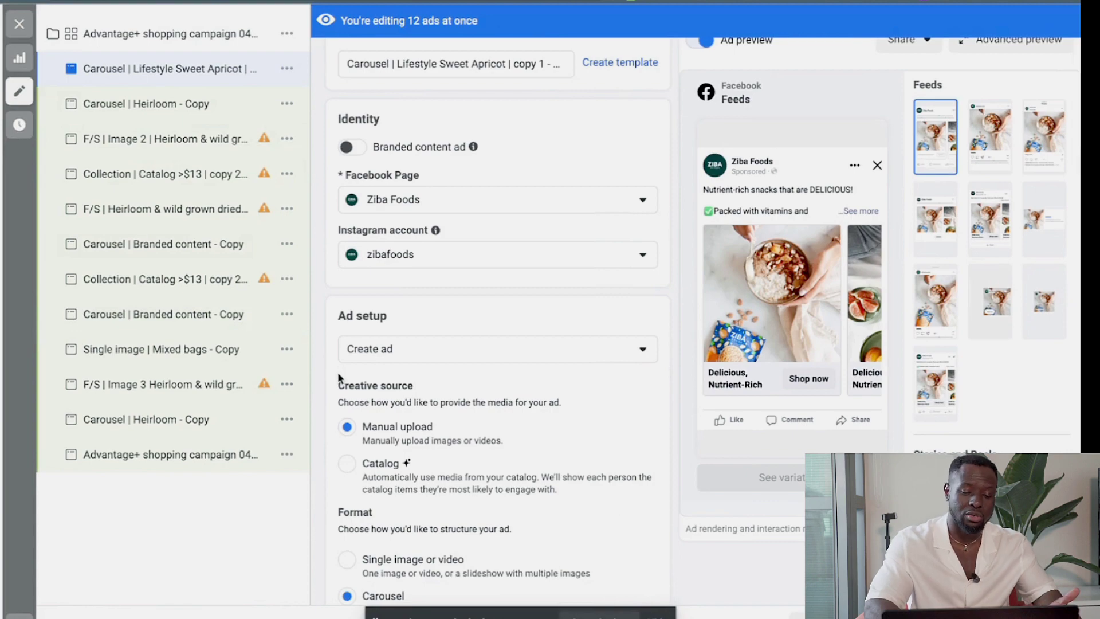
{"action": "scroll", "coordinate": [326, 366], "scroll_direction": "down", "scroll_amount": 3}
{"action": "scroll", "coordinate": [326, 360], "scroll_direction": "down", "scroll_amount": 15}
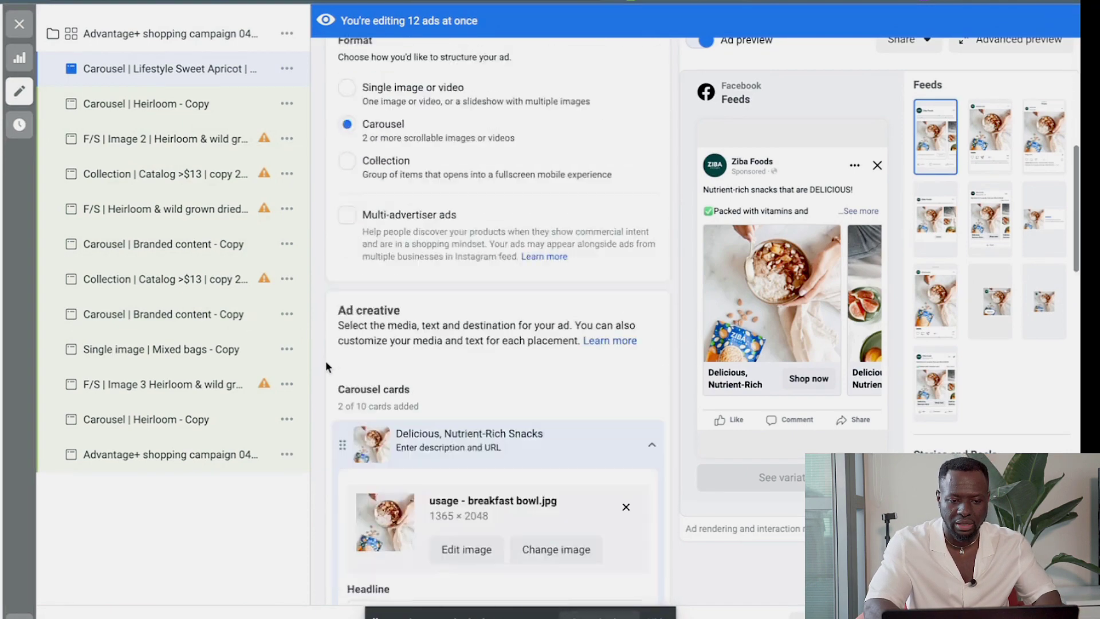
{"action": "scroll", "coordinate": [325, 360], "scroll_direction": "down", "scroll_amount": 10}
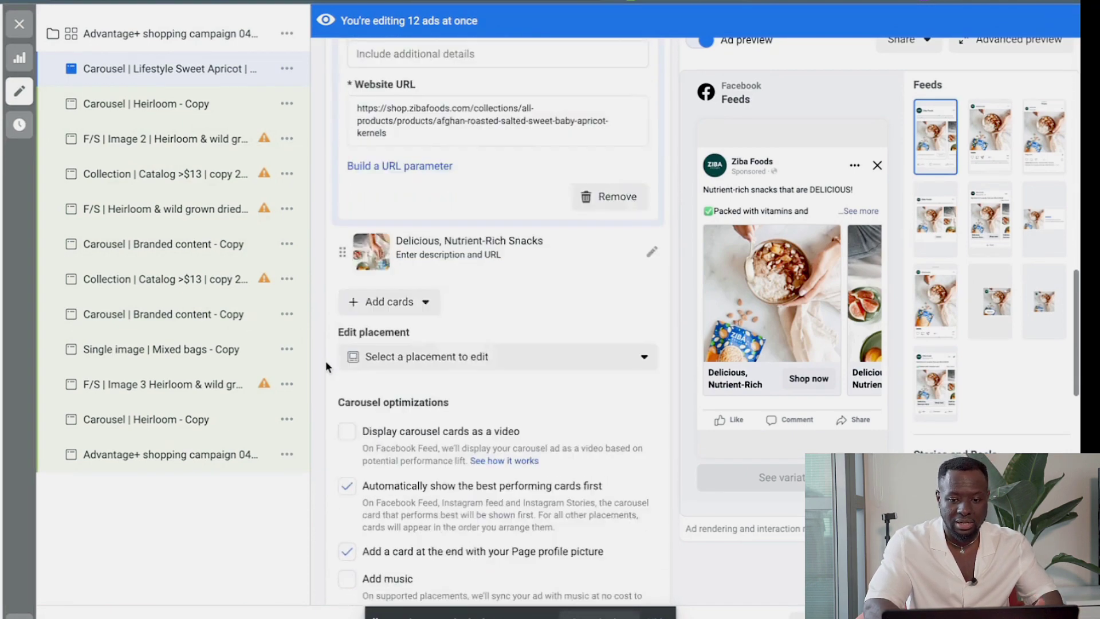
{"action": "scroll", "coordinate": [325, 360], "scroll_direction": "down", "scroll_amount": 10}
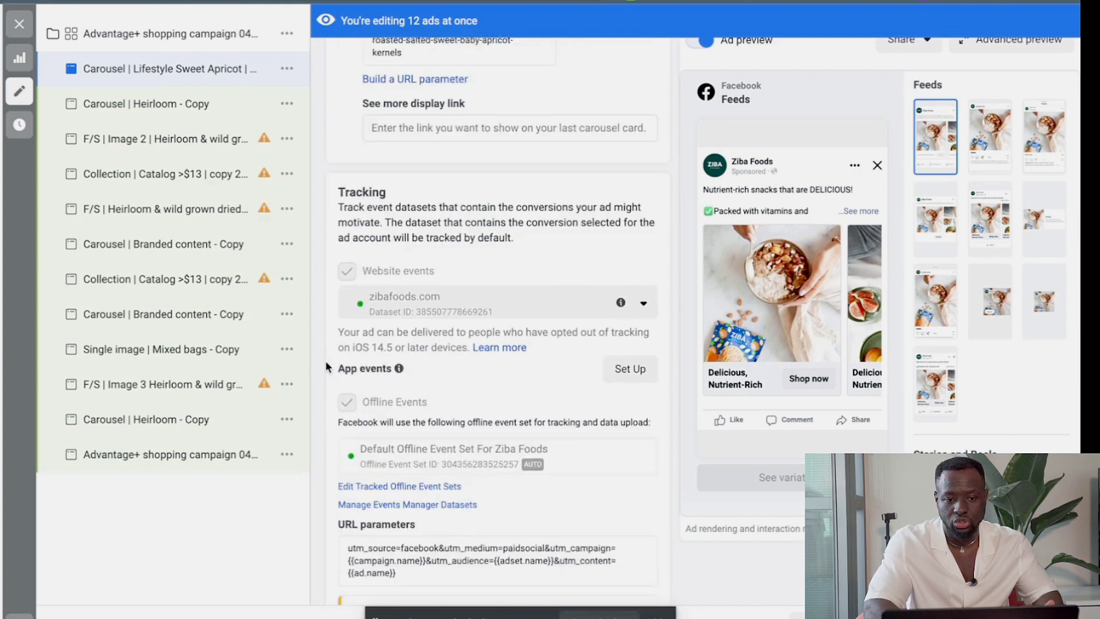
{"action": "scroll", "coordinate": [326, 360], "scroll_direction": "up", "scroll_amount": 2}
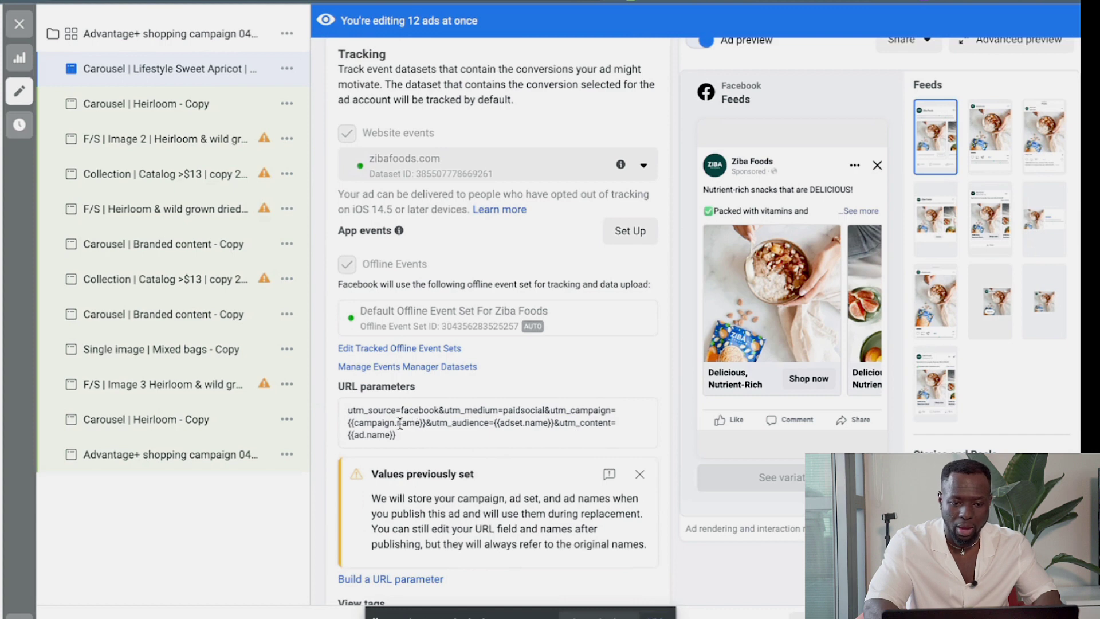
{"action": "scroll", "coordinate": [410, 418], "scroll_direction": "up", "scroll_amount": 2}
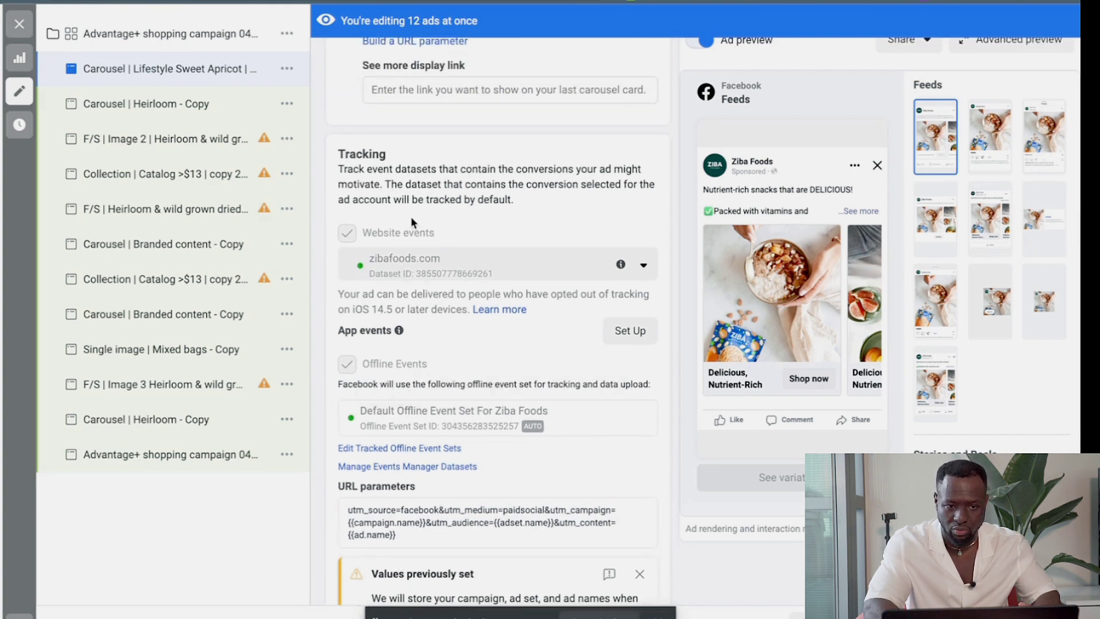
{"action": "scroll", "coordinate": [411, 217], "scroll_direction": "up", "scroll_amount": 5}
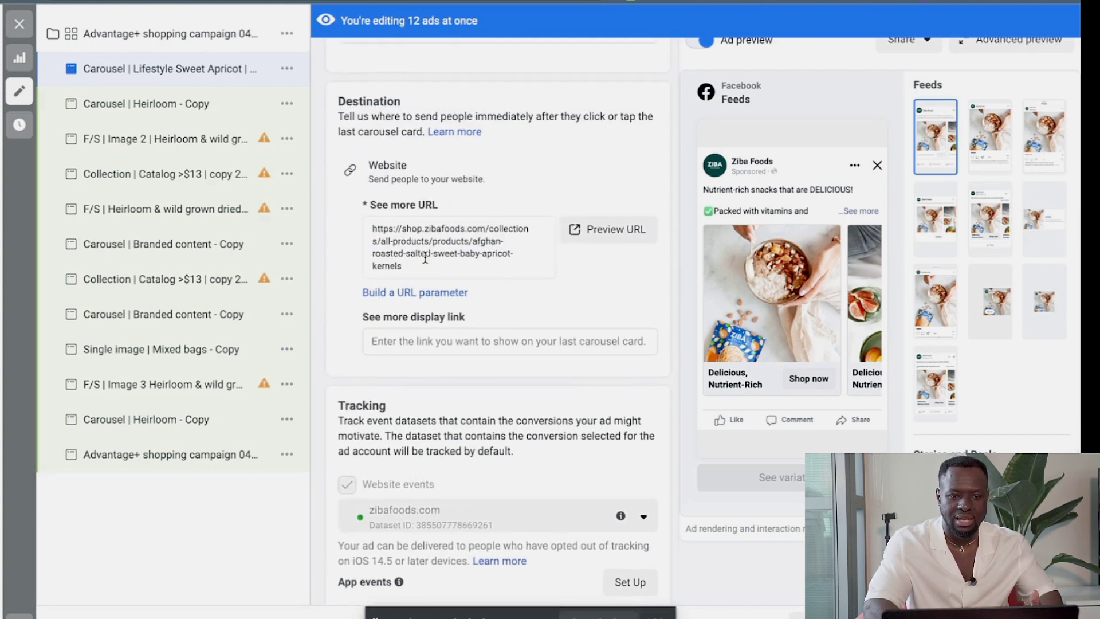
{"action": "scroll", "coordinate": [427, 250], "scroll_direction": "up", "scroll_amount": 5}
{"action": "scroll", "coordinate": [441, 292], "scroll_direction": "up", "scroll_amount": 3}
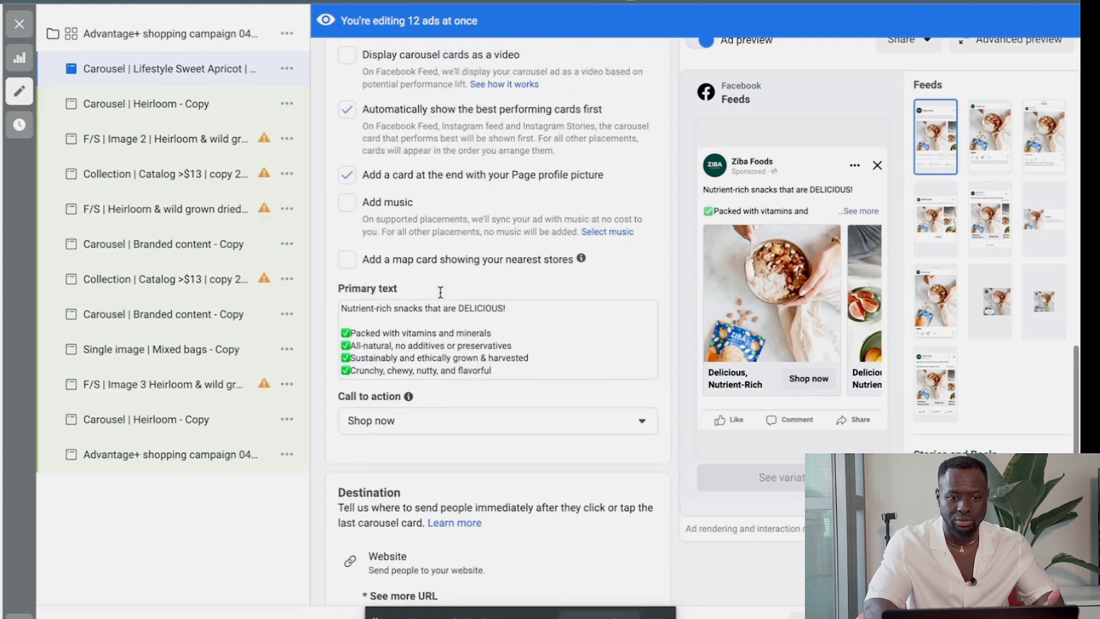
{"action": "scroll", "coordinate": [664, 263], "scroll_direction": "up", "scroll_amount": 1}
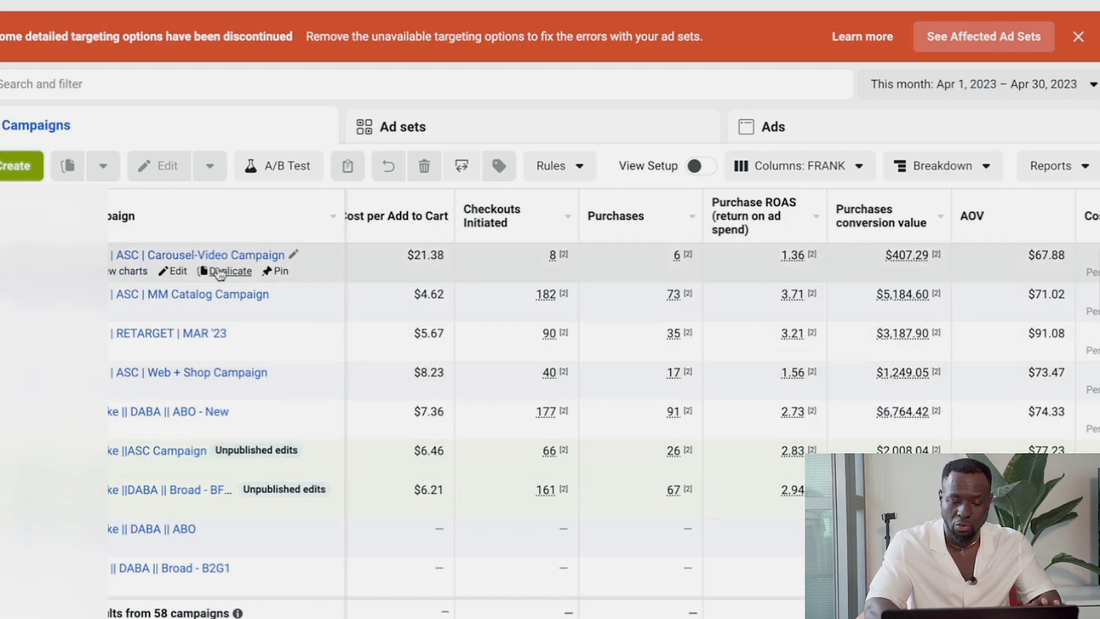
{"action": "scroll", "coordinate": [515, 264], "scroll_direction": "left", "scroll_amount": 5}
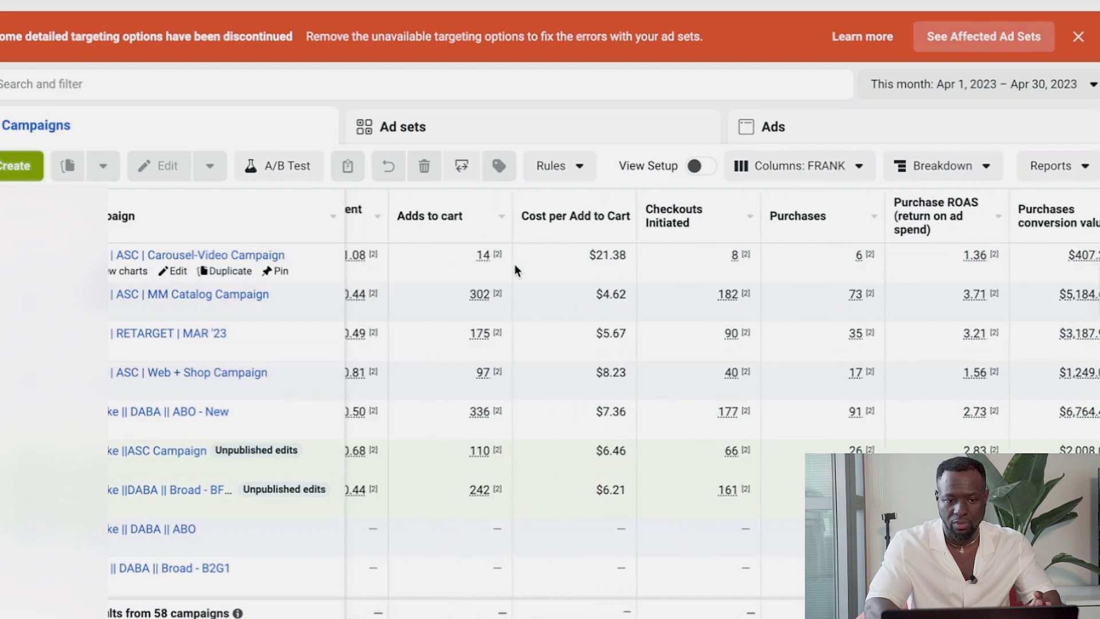
{"action": "scroll", "coordinate": [515, 266], "scroll_direction": "left", "scroll_amount": 5}
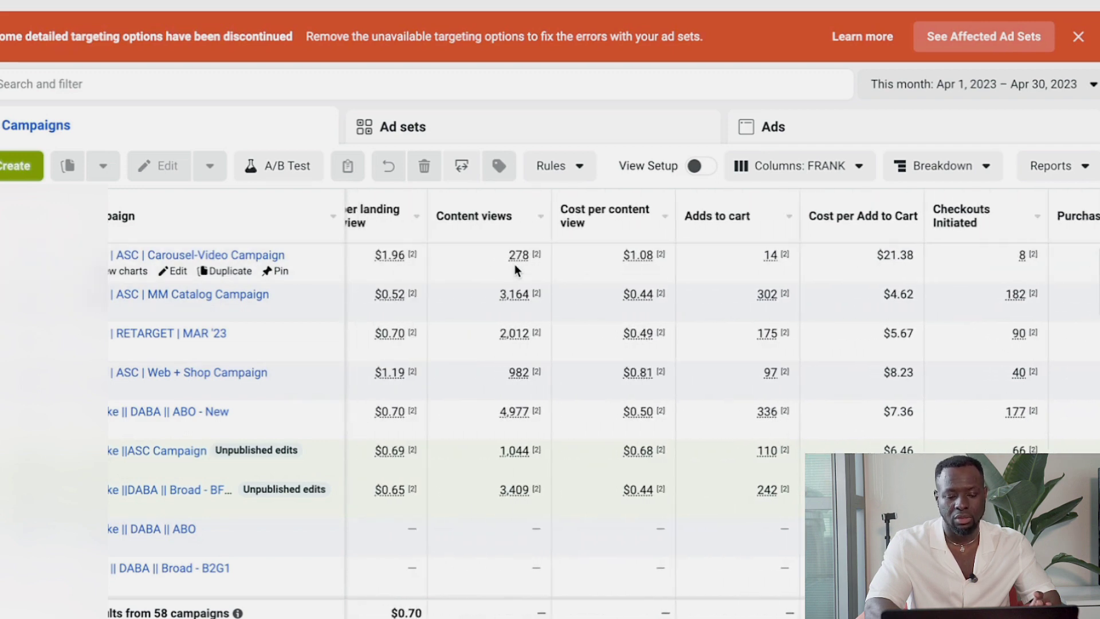
{"action": "scroll", "coordinate": [515, 266], "scroll_direction": "left", "scroll_amount": 8}
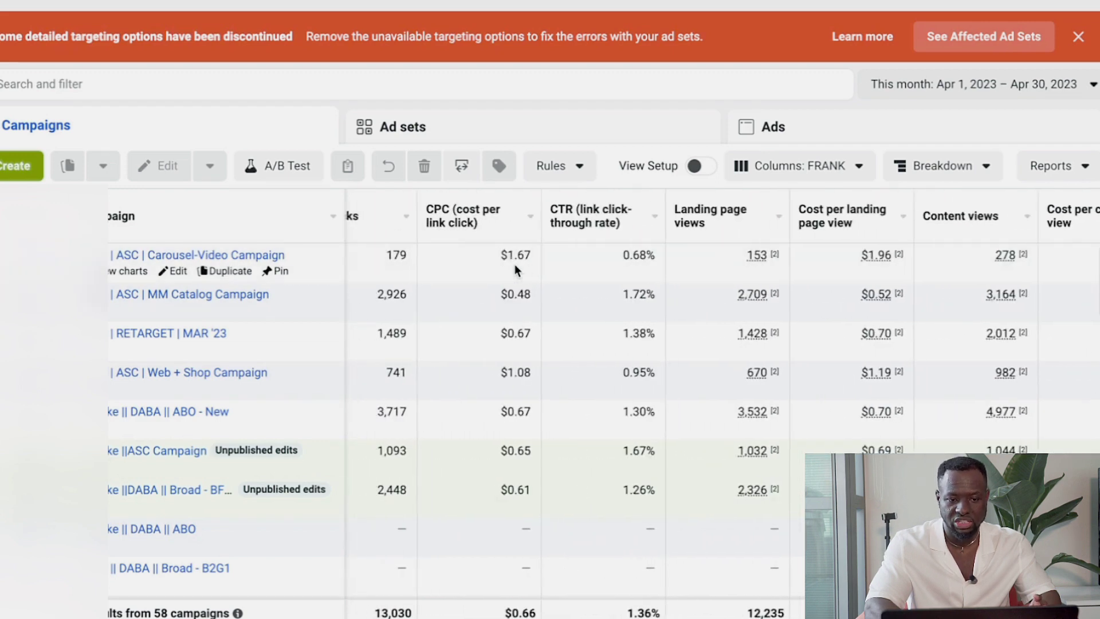
{"action": "scroll", "coordinate": [515, 269], "scroll_direction": "left", "scroll_amount": 10}
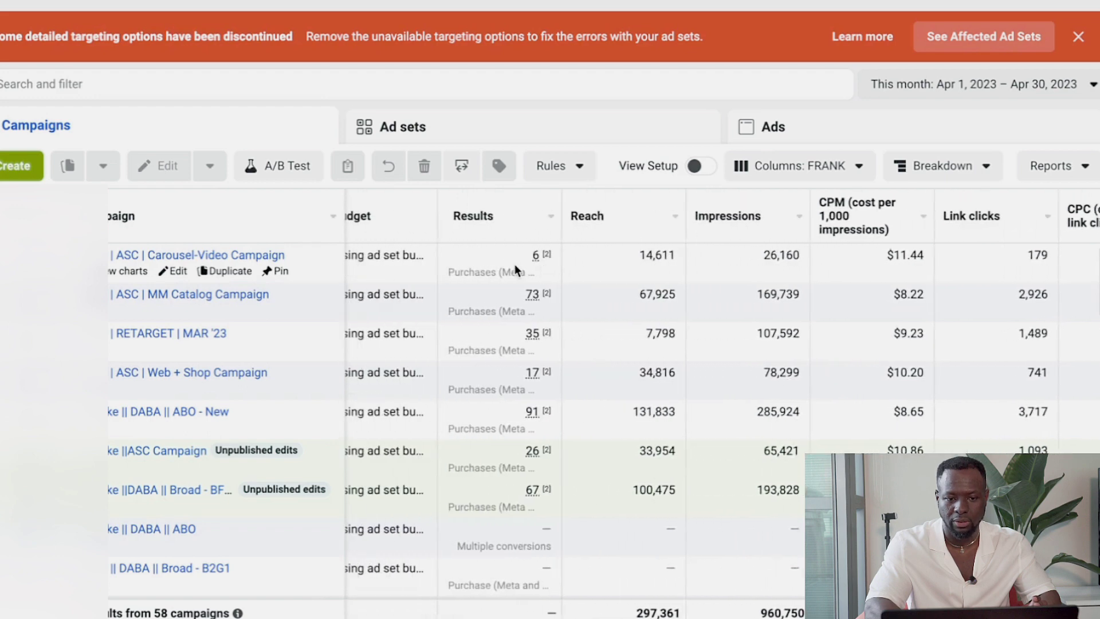
{"action": "scroll", "coordinate": [514, 264], "scroll_direction": "left", "scroll_amount": 3}
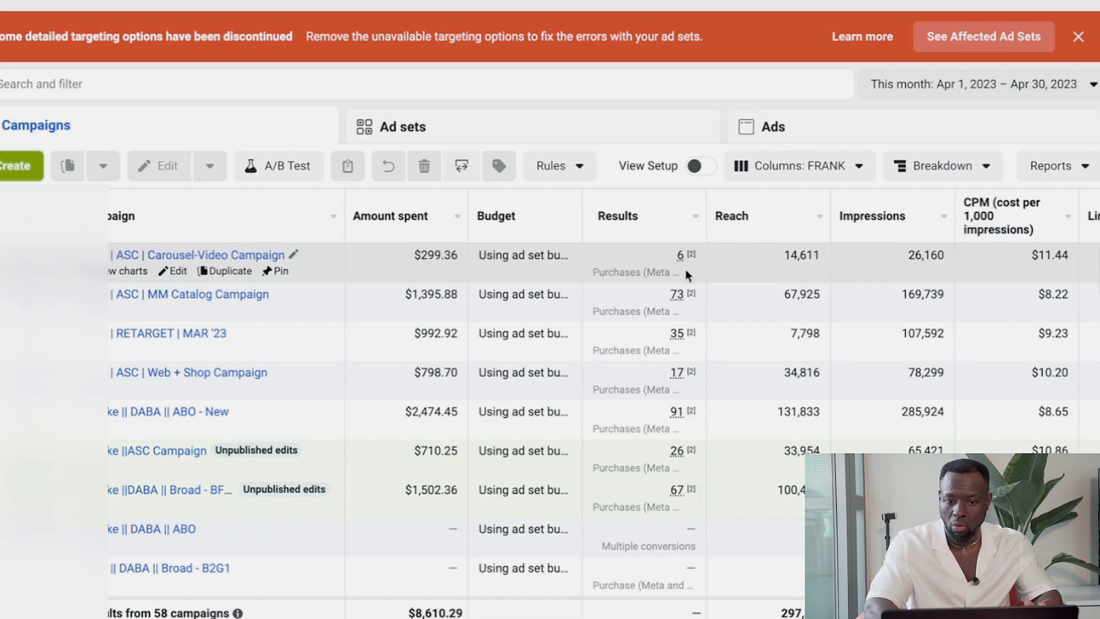
{"action": "scroll", "coordinate": [662, 273], "scroll_direction": "right", "scroll_amount": 15}
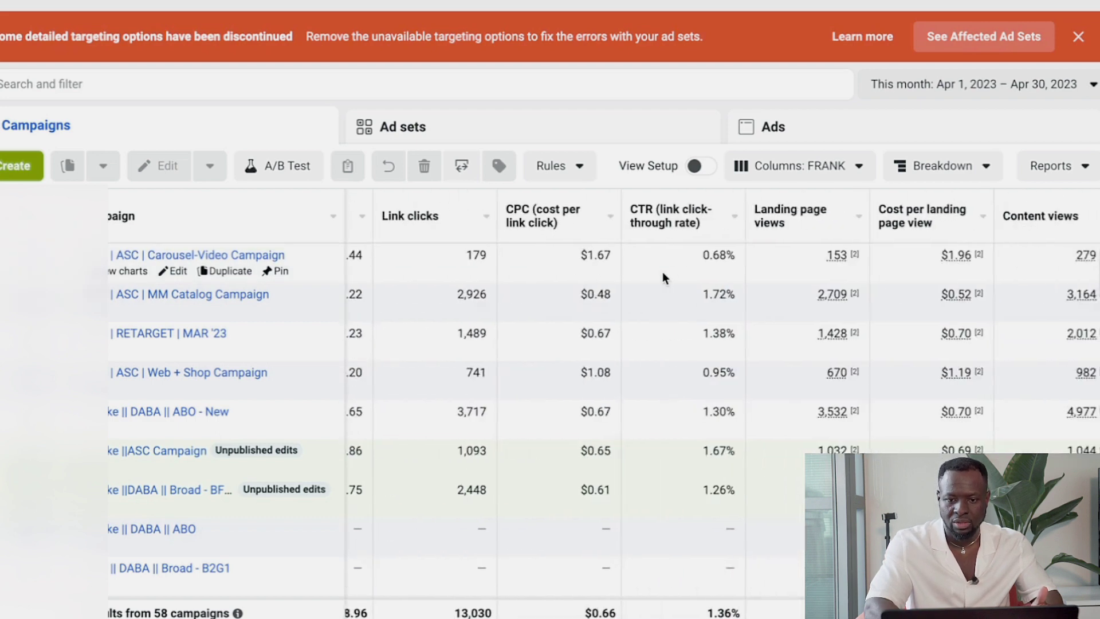
{"action": "scroll", "coordinate": [663, 276], "scroll_direction": "right", "scroll_amount": 10}
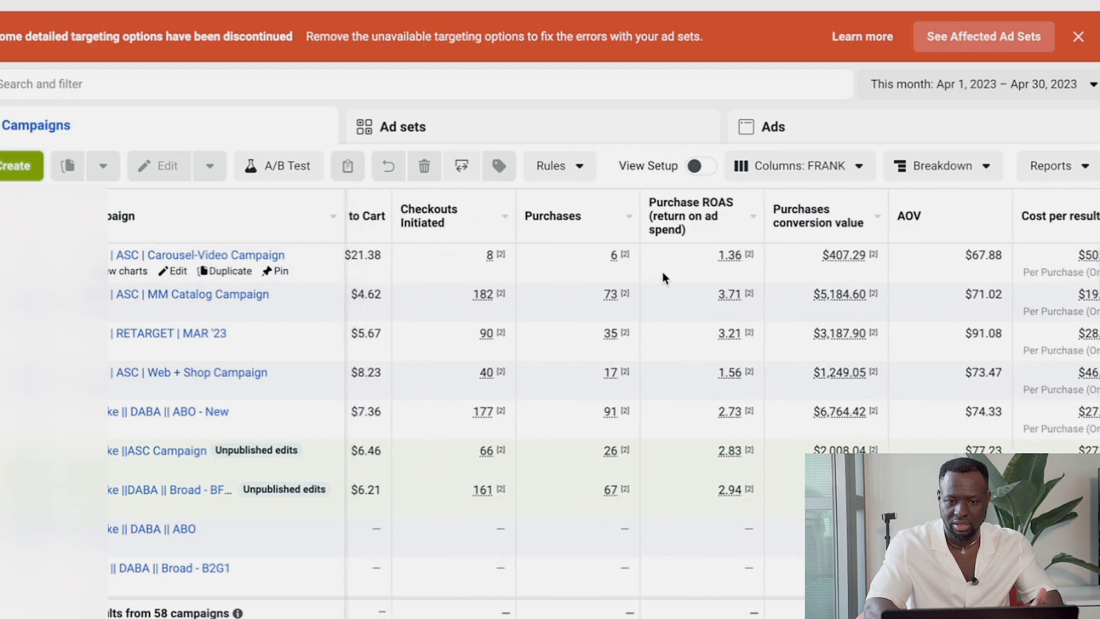
{"action": "scroll", "coordinate": [662, 272], "scroll_direction": "left", "scroll_amount": 3}
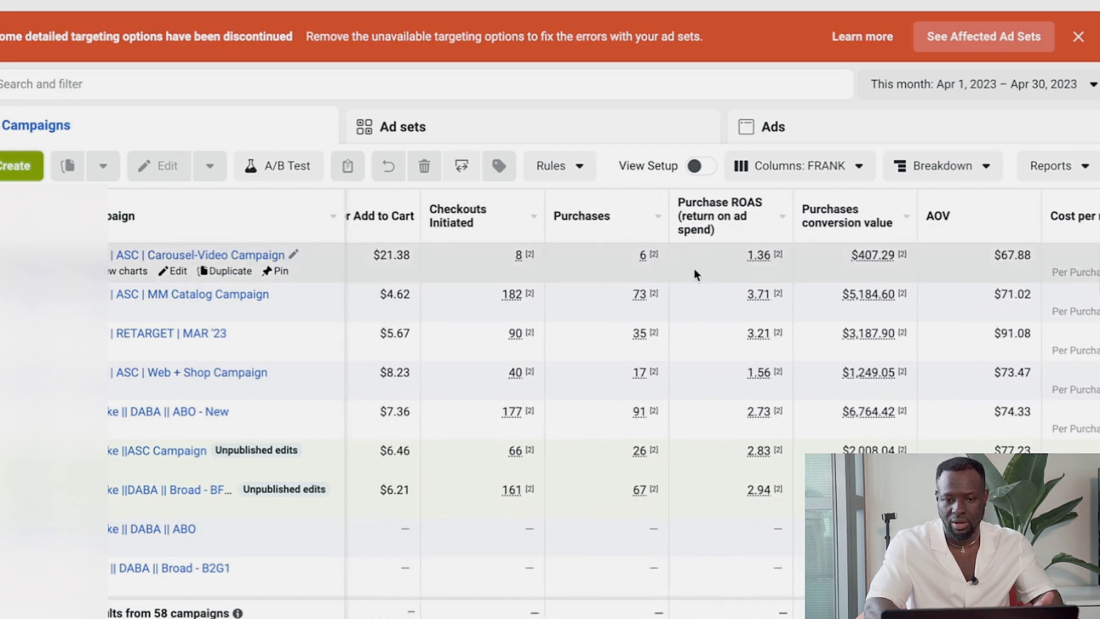
{"action": "scroll", "coordinate": [694, 271], "scroll_direction": "left", "scroll_amount": 8}
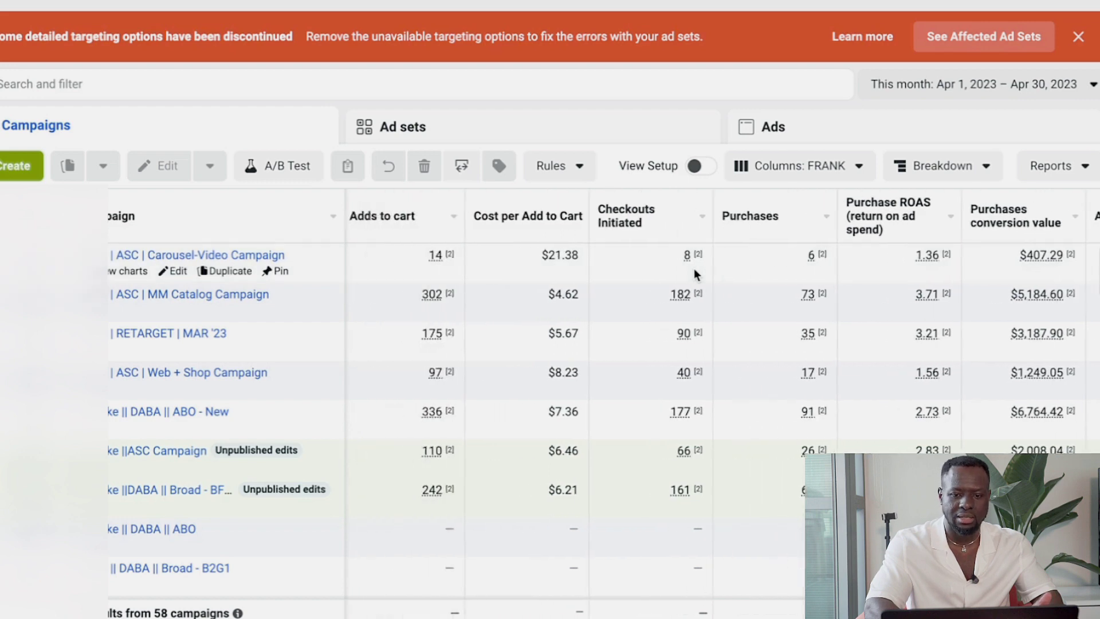
{"action": "scroll", "coordinate": [693, 273], "scroll_direction": "left", "scroll_amount": 10}
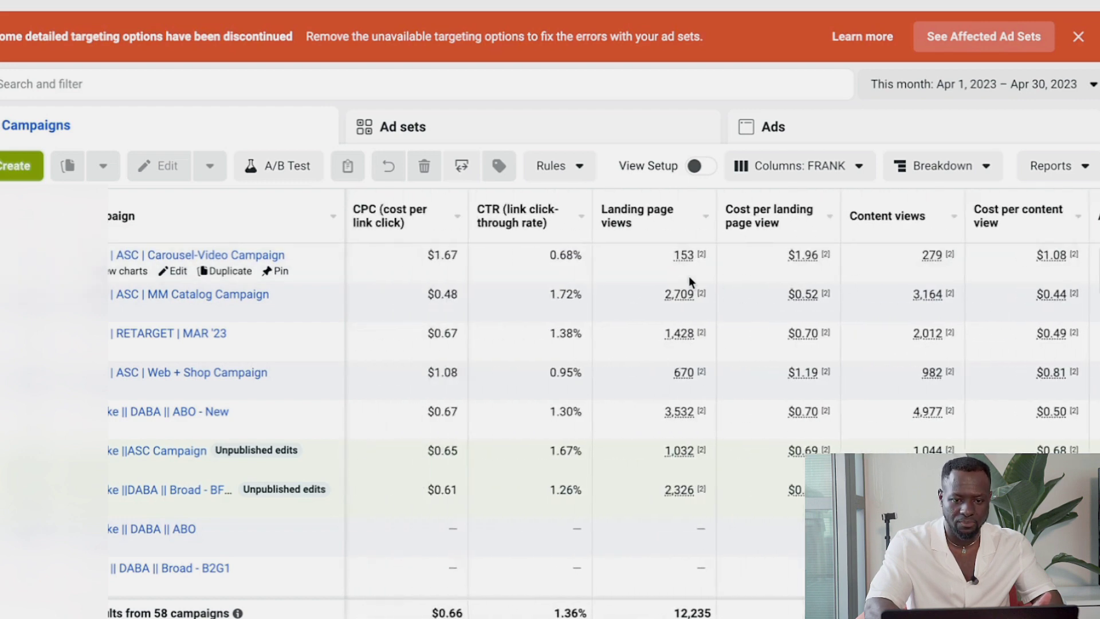
{"action": "scroll", "coordinate": [688, 276], "scroll_direction": "left", "scroll_amount": 6}
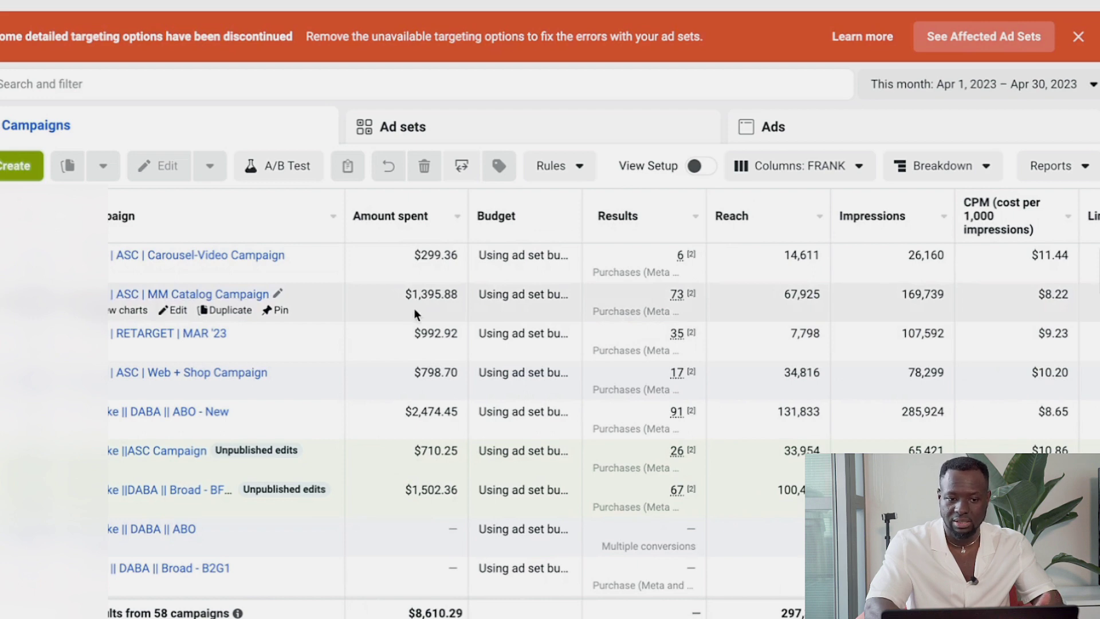
{"action": "scroll", "coordinate": [413, 308], "scroll_direction": "right", "scroll_amount": 3}
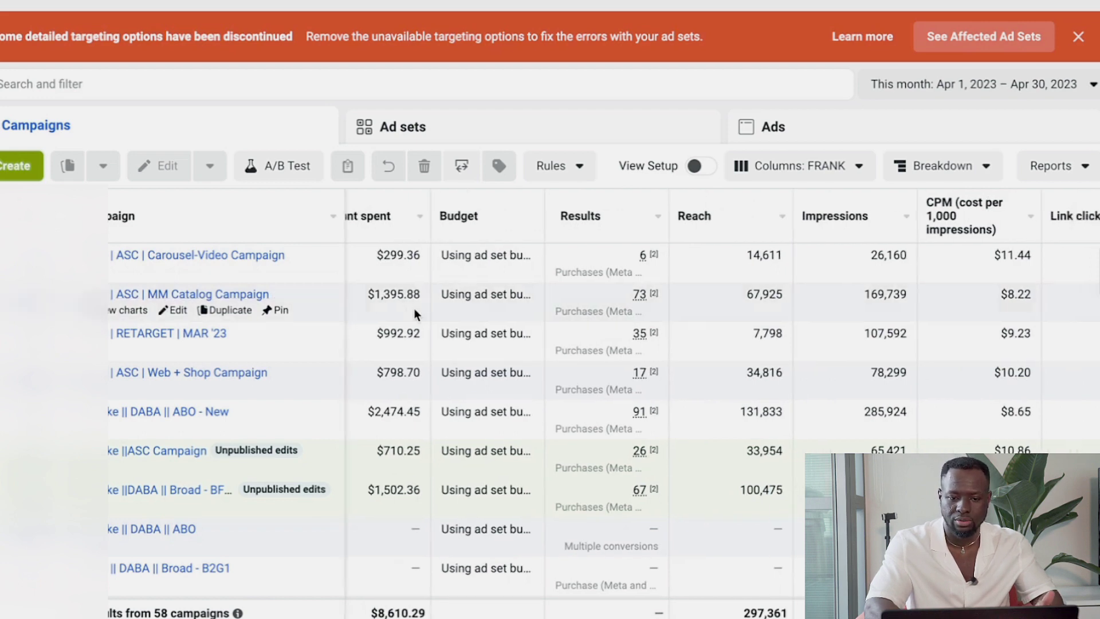
{"action": "scroll", "coordinate": [462, 295], "scroll_direction": "left", "scroll_amount": 3}
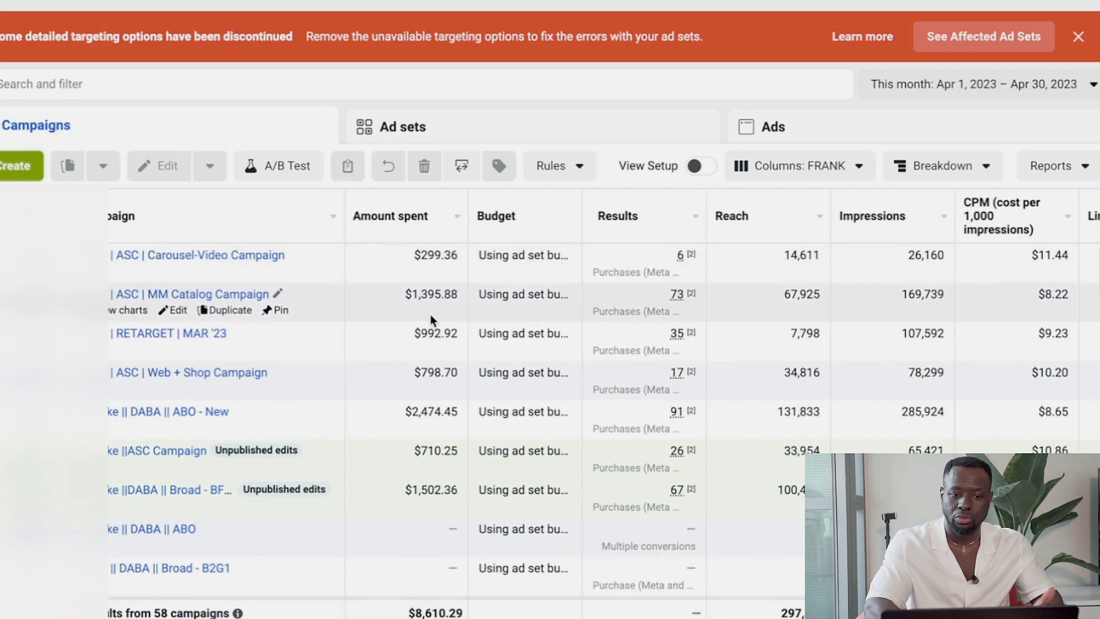
{"action": "scroll", "coordinate": [644, 318], "scroll_direction": "right", "scroll_amount": 2}
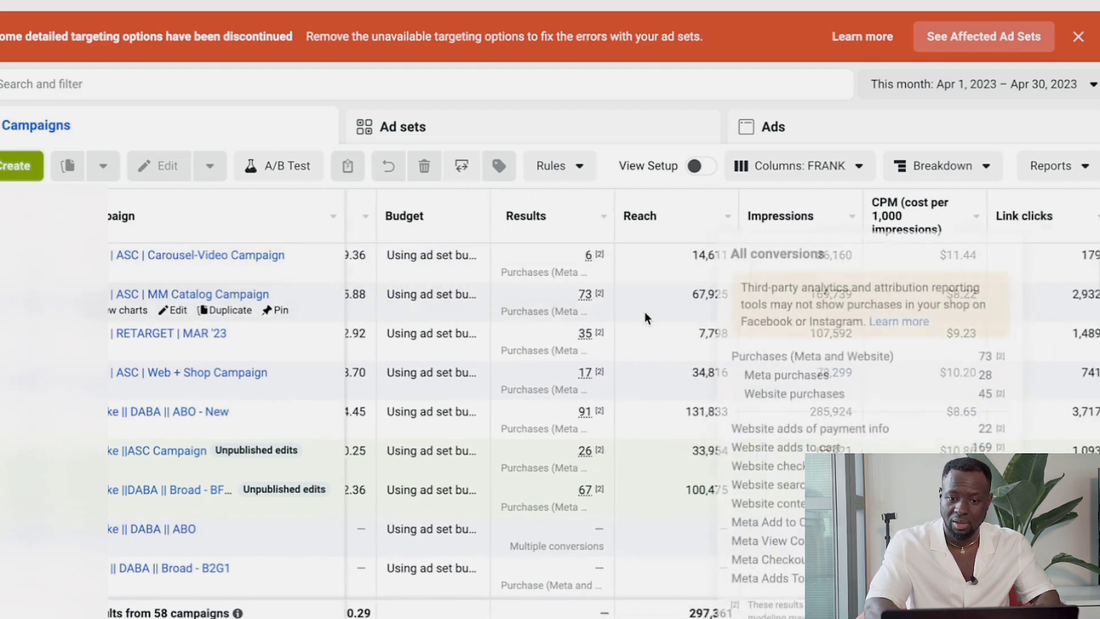
{"action": "scroll", "coordinate": [645, 315], "scroll_direction": "right", "scroll_amount": 15}
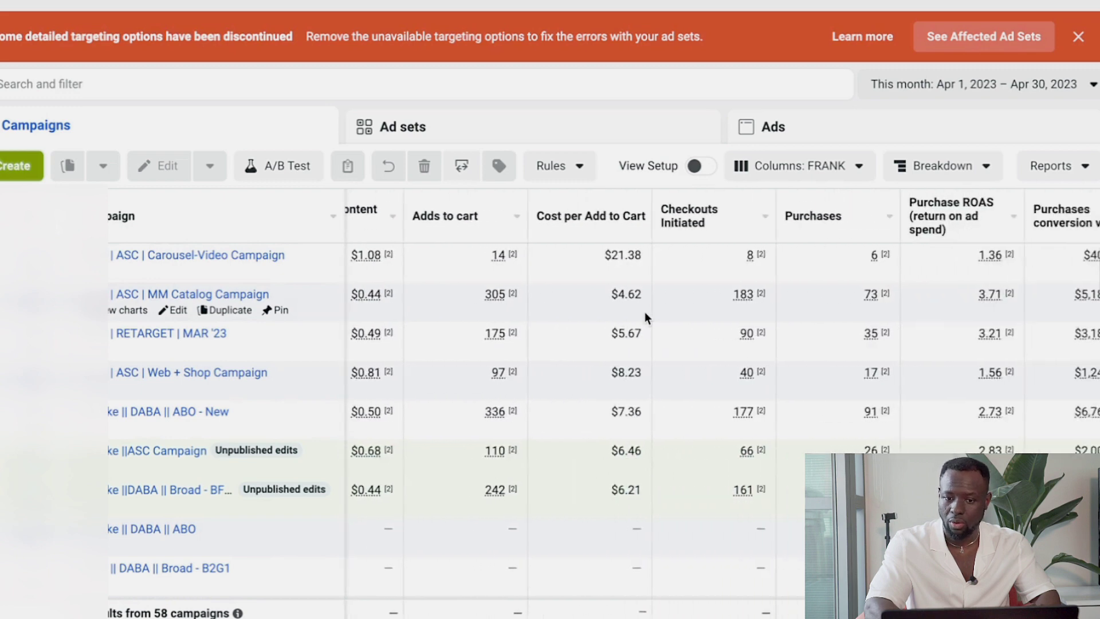
{"action": "scroll", "coordinate": [644, 312], "scroll_direction": "right", "scroll_amount": 1}
{"action": "scroll", "coordinate": [906, 283], "scroll_direction": "right", "scroll_amount": 5}
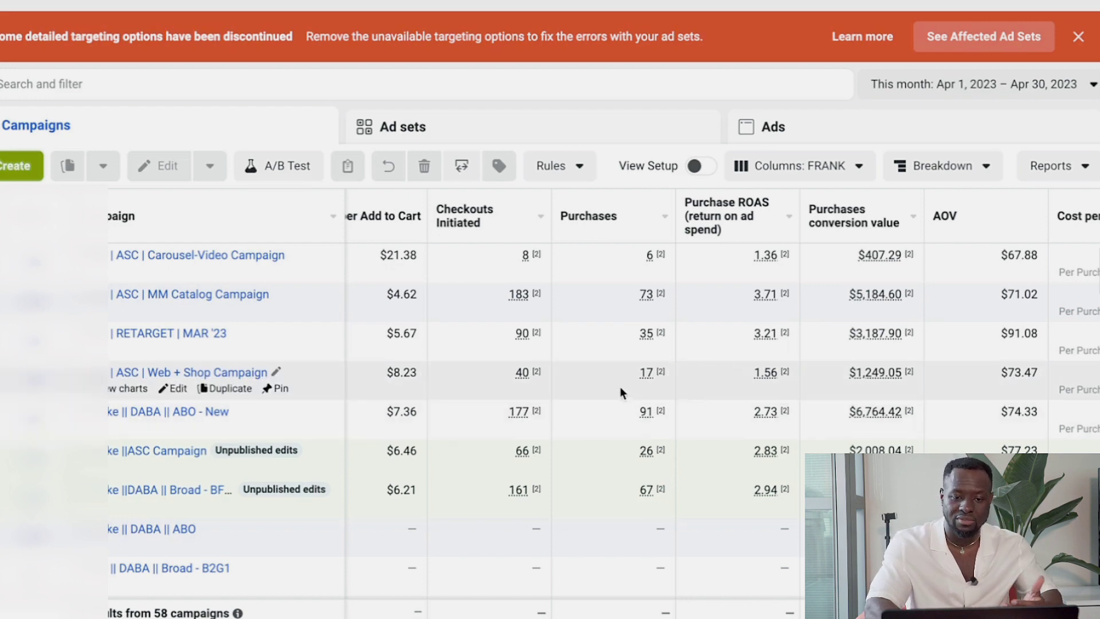
{"action": "scroll", "coordinate": [500, 382], "scroll_direction": "left", "scroll_amount": 1}
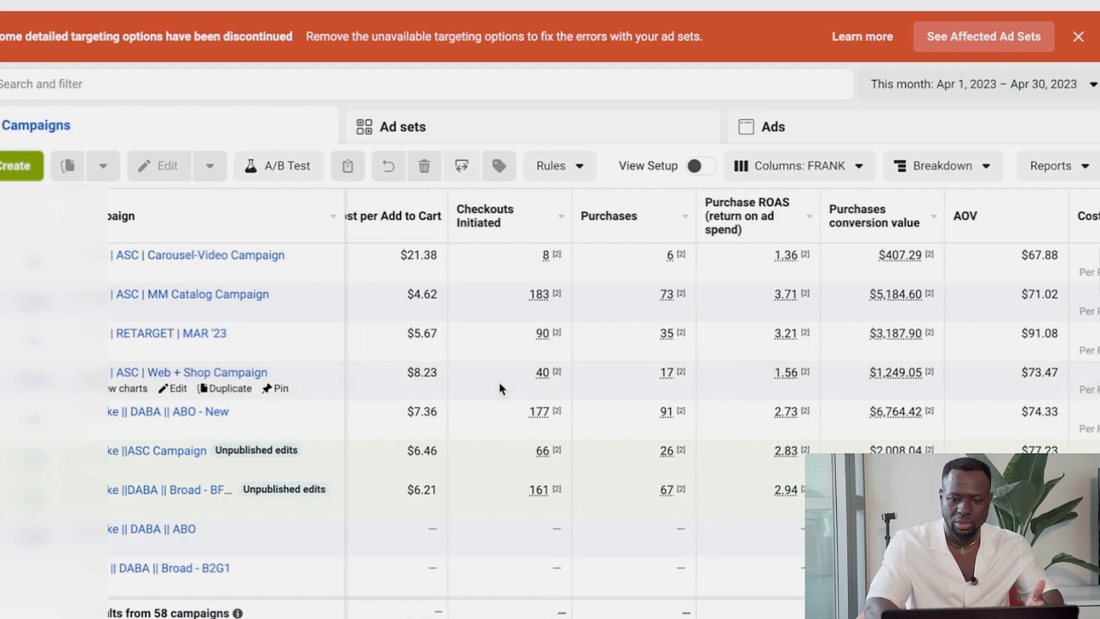
{"action": "scroll", "coordinate": [499, 382], "scroll_direction": "left", "scroll_amount": 3}
{"action": "mouse_move", "coordinate": [839, 377]}
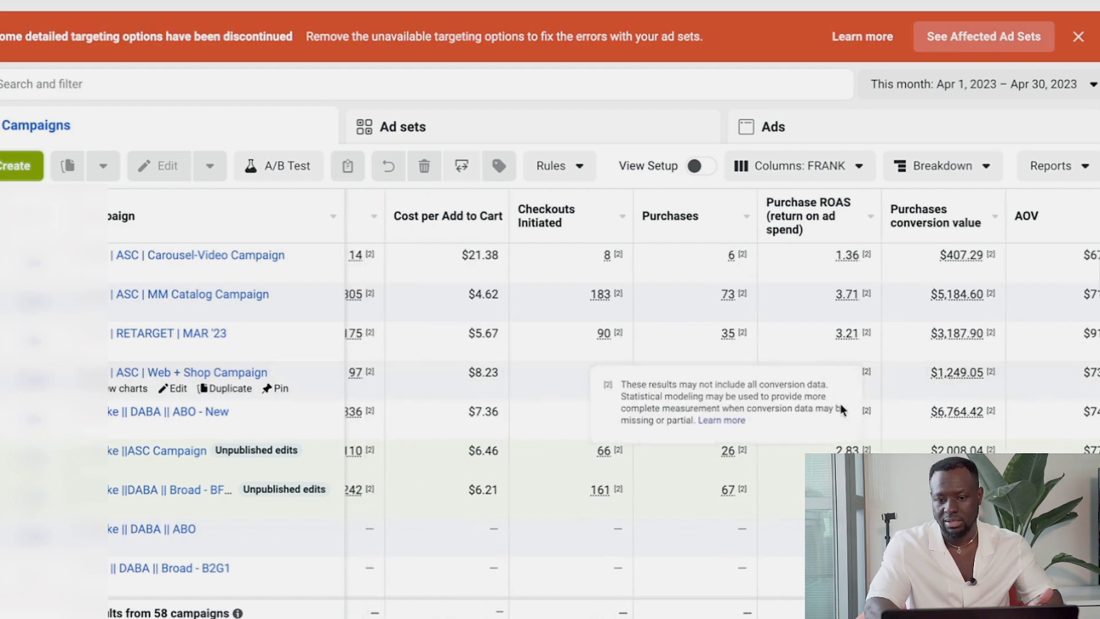
{"action": "scroll", "coordinate": [658, 401], "scroll_direction": "left", "scroll_amount": 10}
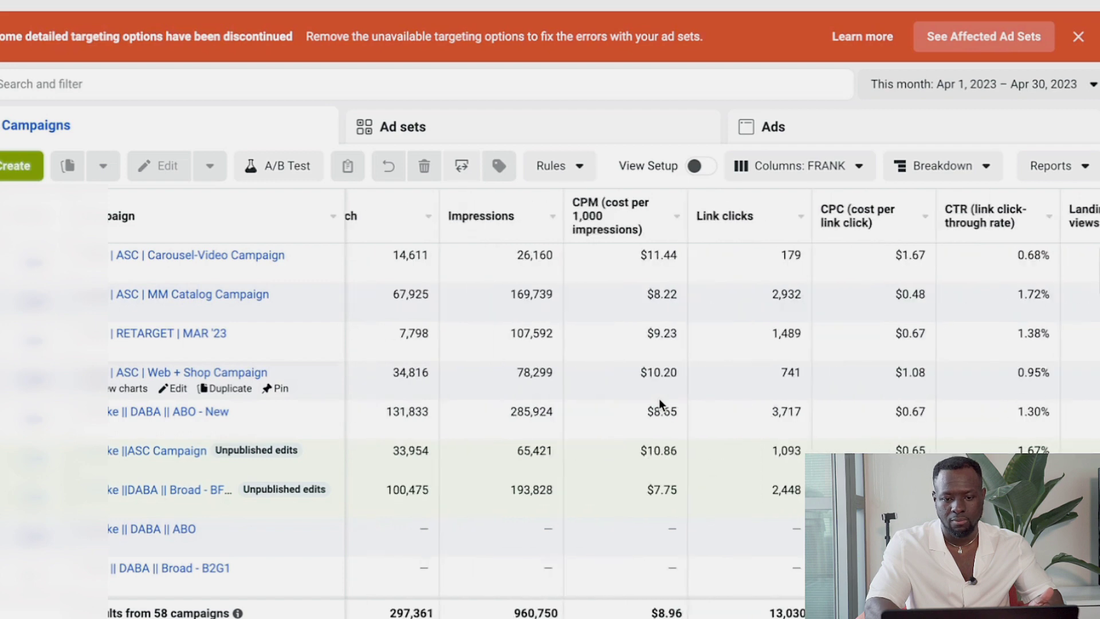
{"action": "scroll", "coordinate": [653, 398], "scroll_direction": "left", "scroll_amount": 15}
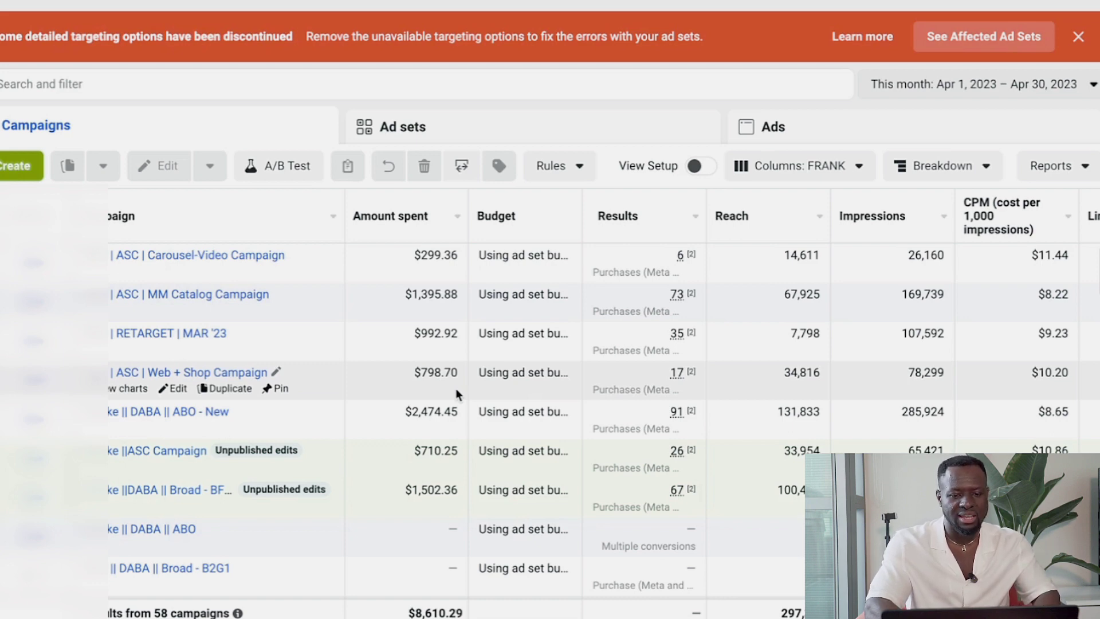
{"action": "scroll", "coordinate": [456, 390], "scroll_direction": "right", "scroll_amount": 1}
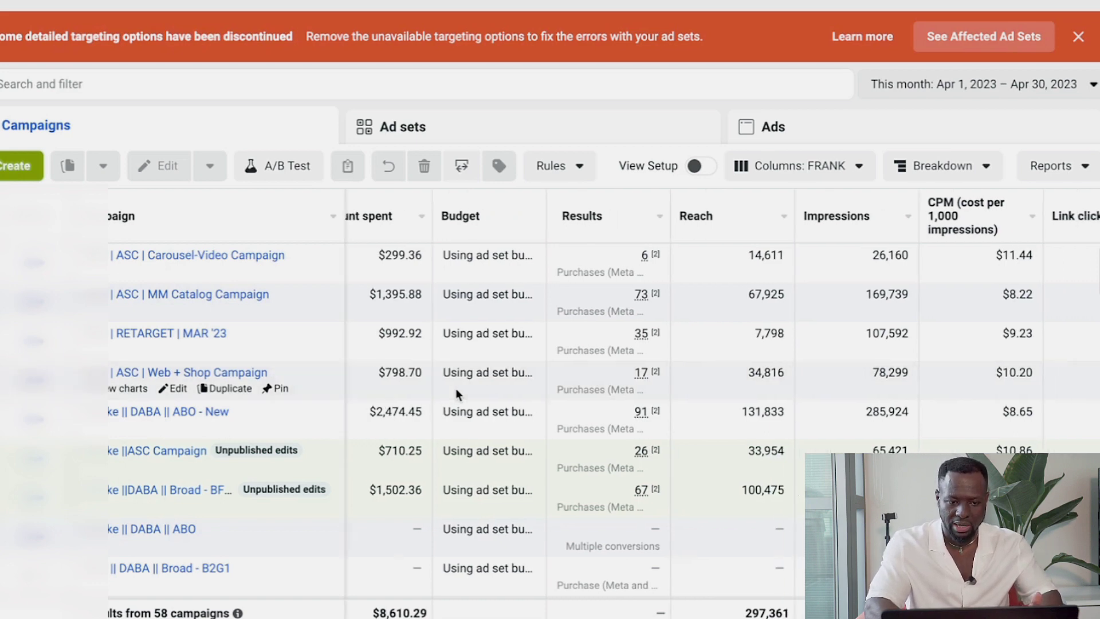
{"action": "scroll", "coordinate": [455, 387], "scroll_direction": "left", "scroll_amount": 1}
{"action": "mouse_move", "coordinate": [622, 397]}
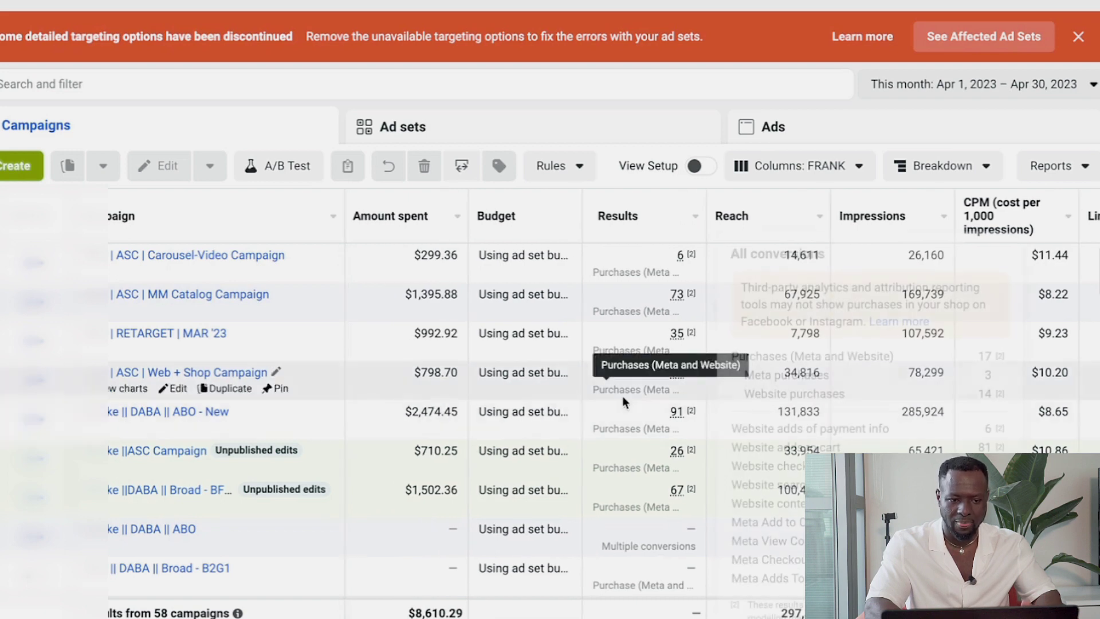
{"action": "scroll", "coordinate": [622, 396], "scroll_direction": "right", "scroll_amount": 10}
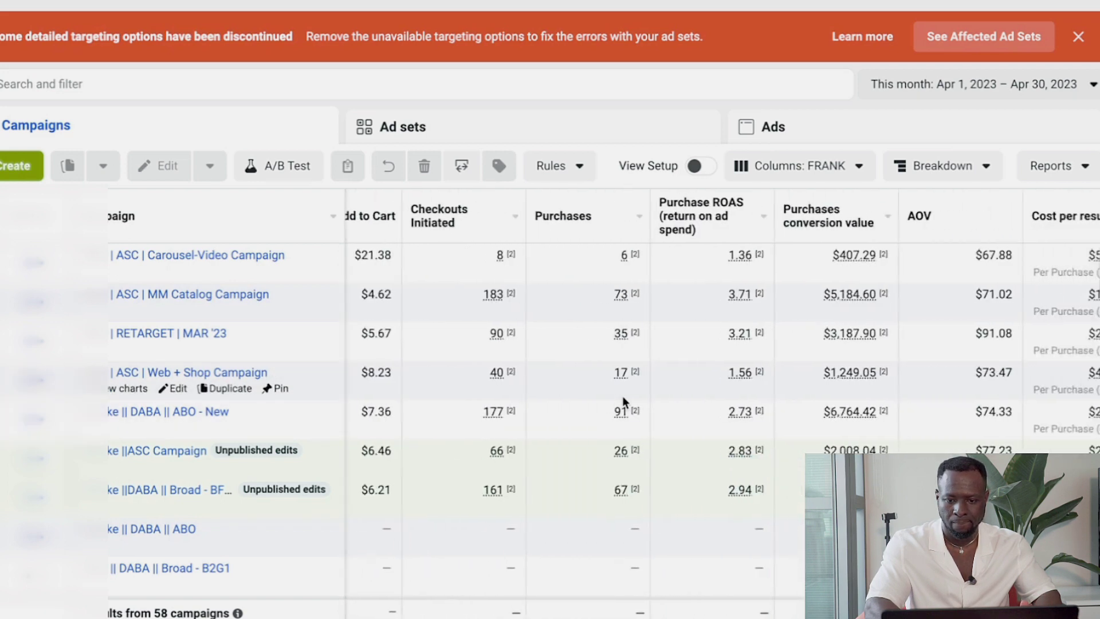
{"action": "scroll", "coordinate": [623, 396], "scroll_direction": "right", "scroll_amount": 3}
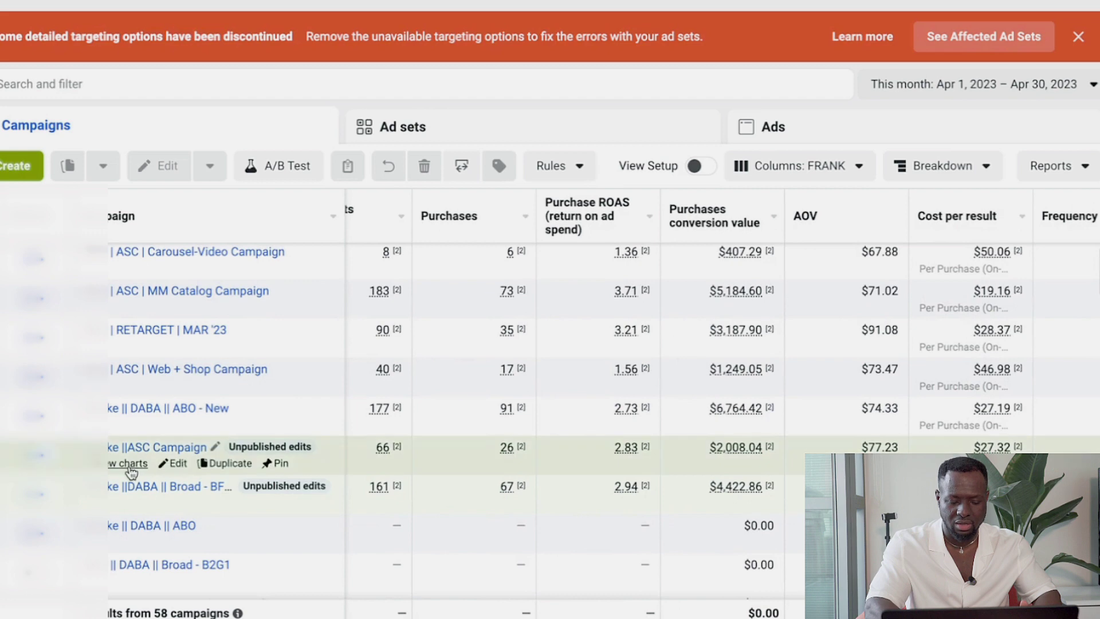